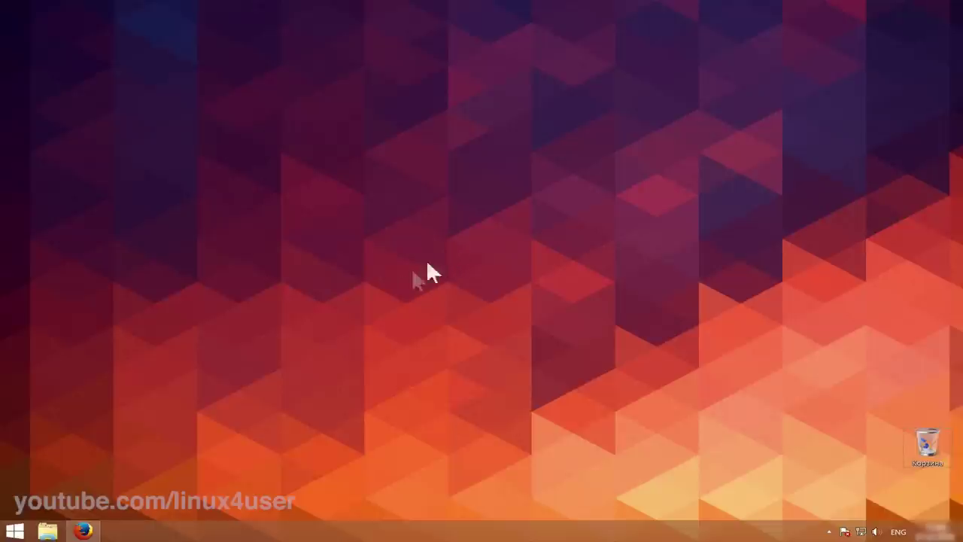
# Switch to Firefox and open the editions page for Linux Mint 17.3 from the website's list of all versions.
pyautogui.click(81, 527)
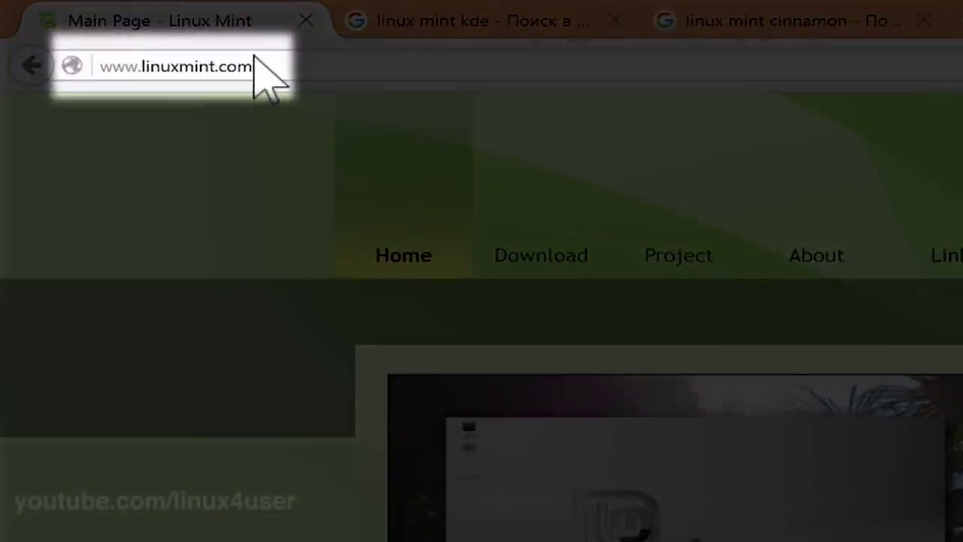
pyautogui.click(255, 61)
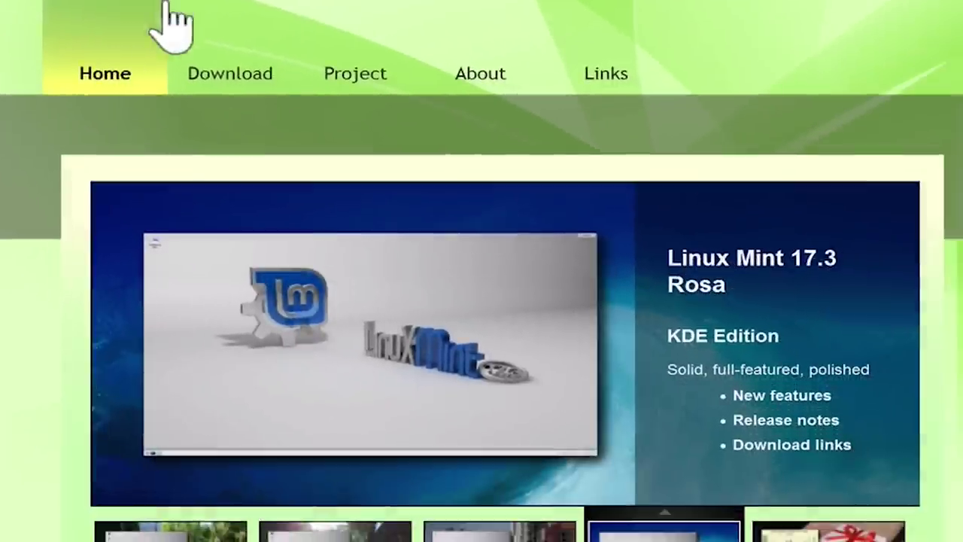
pyautogui.moveTo(527, 225)
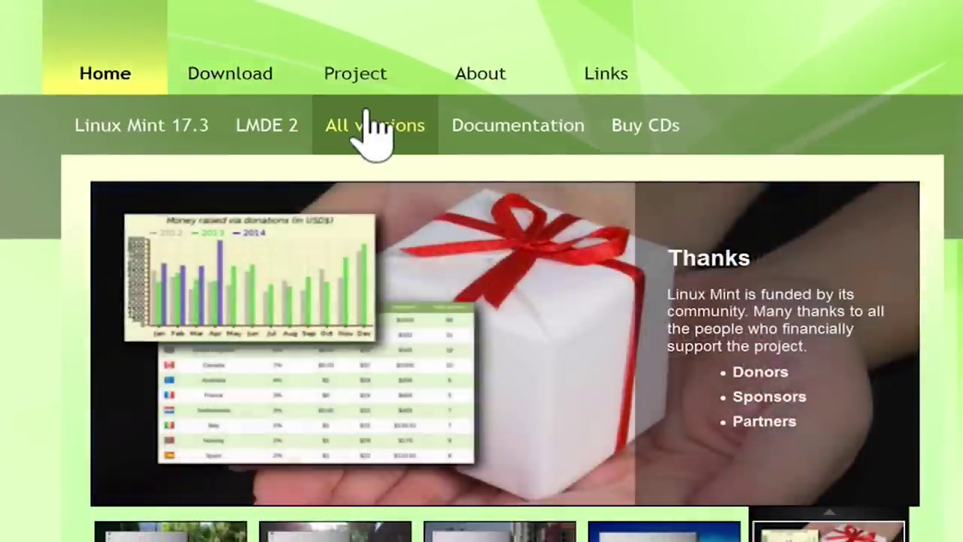
pyautogui.click(369, 129)
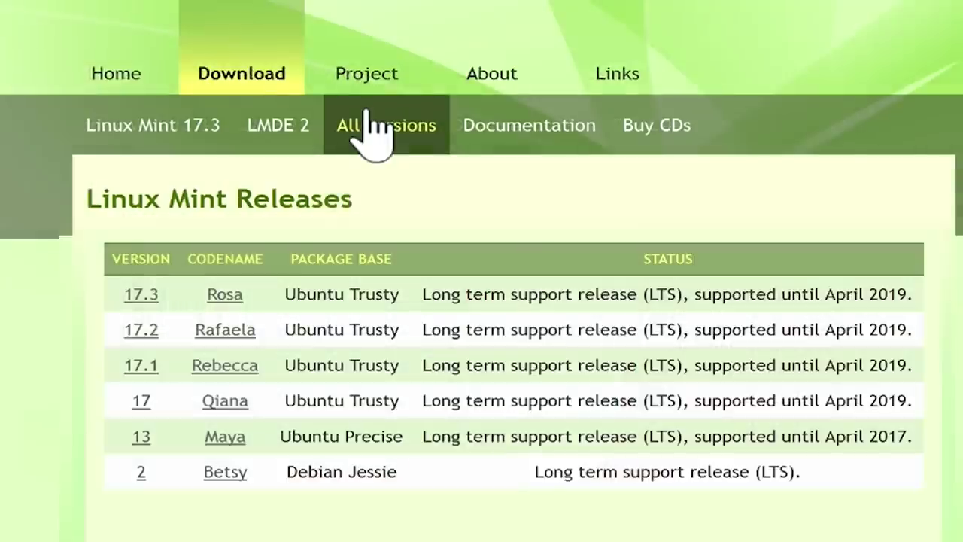
pyautogui.click(141, 292)
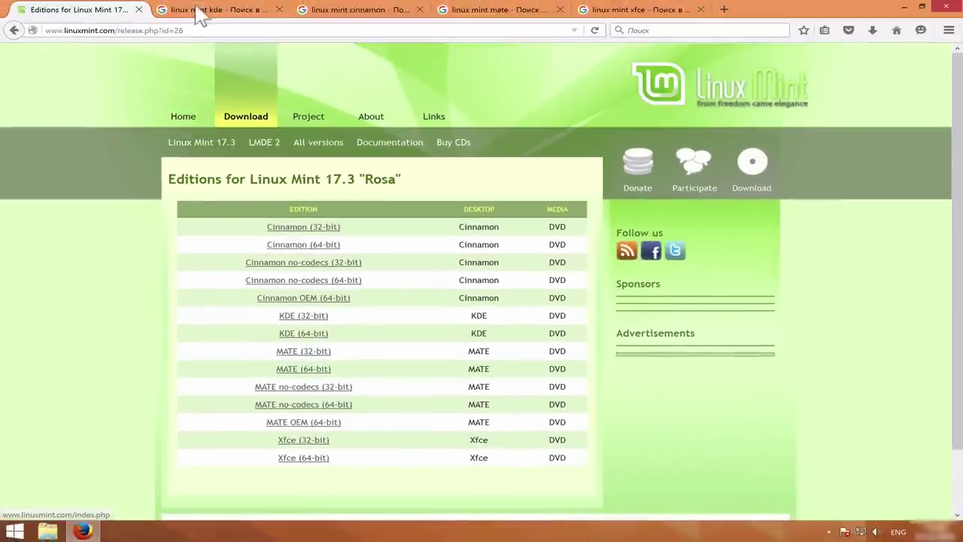
# Compare the image search results for the KDE, Cinnamon, MATE and Xfce desktops, and return to the editions list.
pyautogui.click(199, 16)
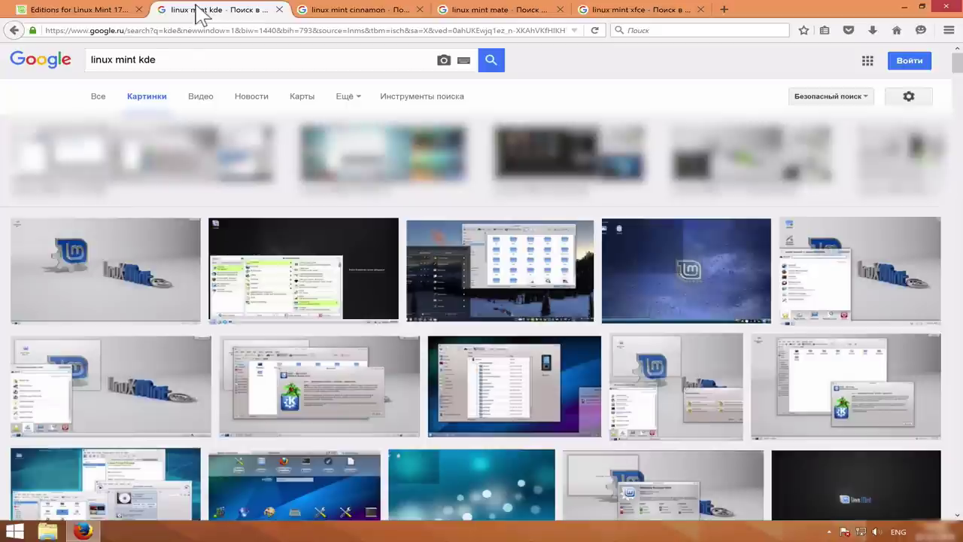
pyautogui.click(343, 10)
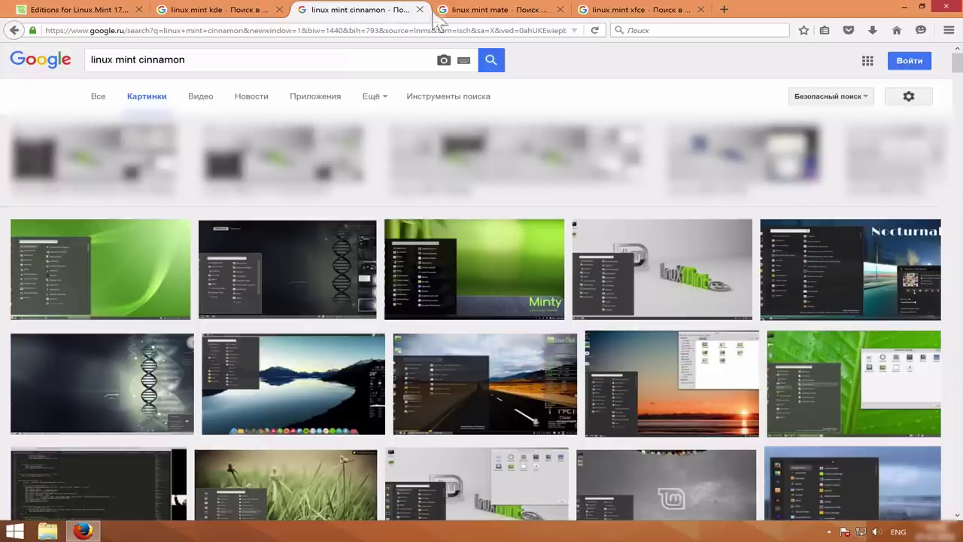
pyautogui.click(465, 9)
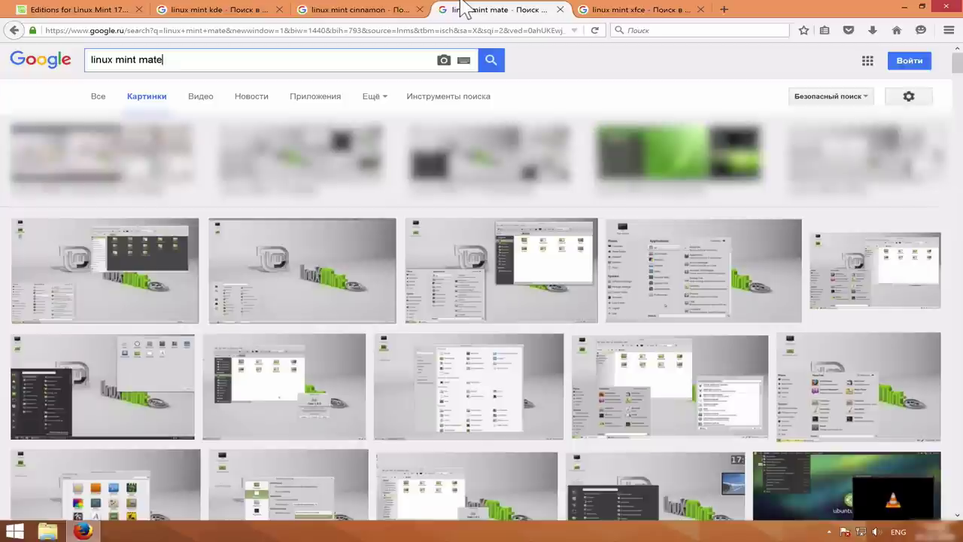
pyautogui.click(598, 9)
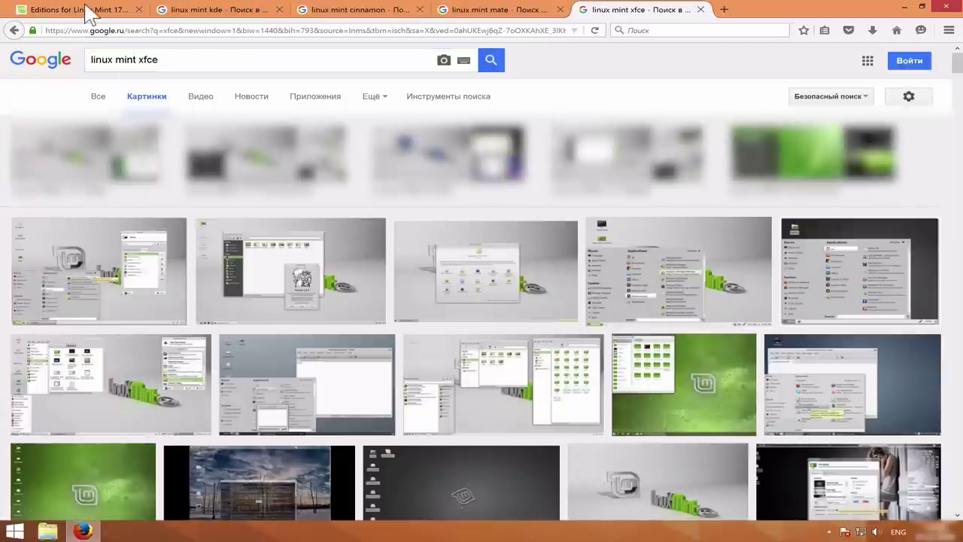
pyautogui.click(86, 11)
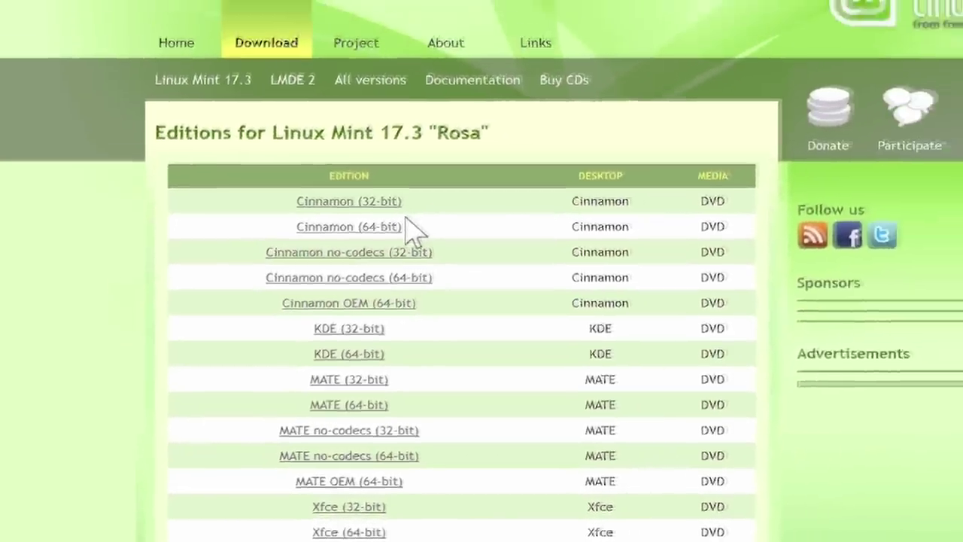
# Open the Cinnamon (64-bit) edition's page and look through its download mirrors.
pyautogui.click(402, 224)
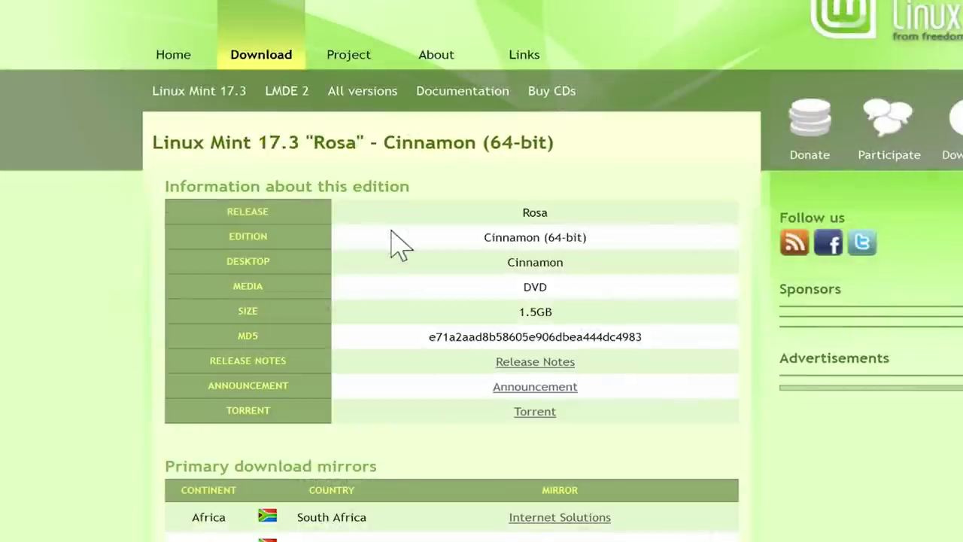
pyautogui.scroll(-10, 400, 244)
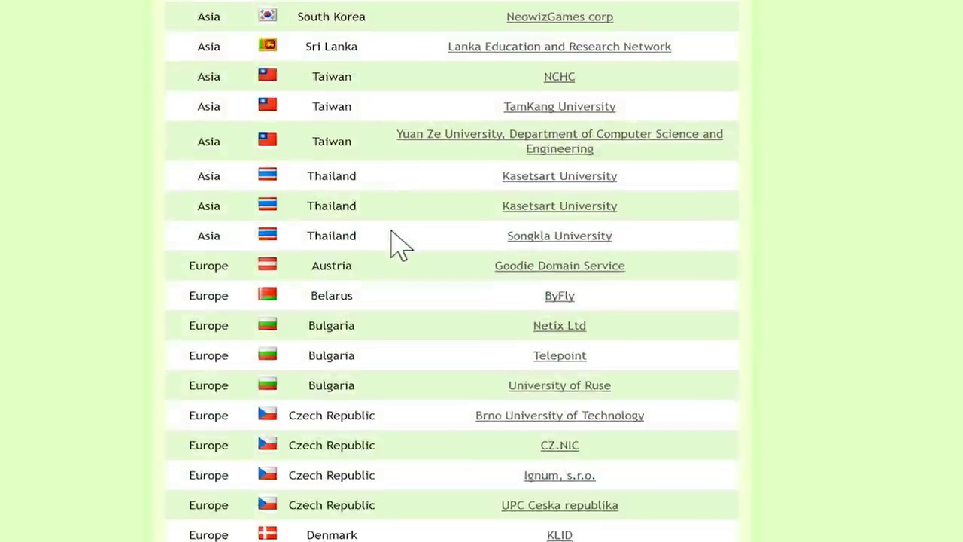
pyautogui.scroll(10, 400, 244)
pyautogui.scroll(2, 391, 243)
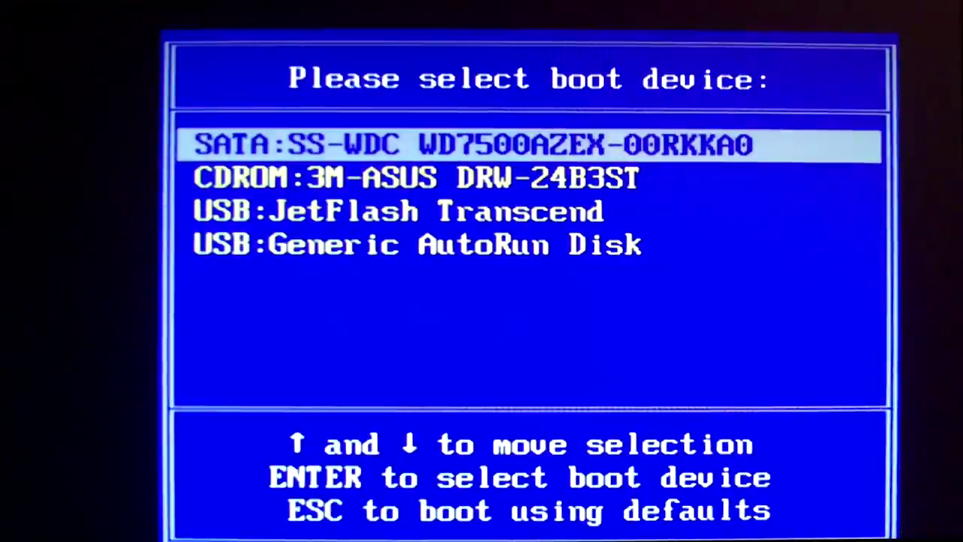
# Boot the computer from the JetFlash Transcend USB drive.
pyautogui.press('Down')
pyautogui.press('Down')
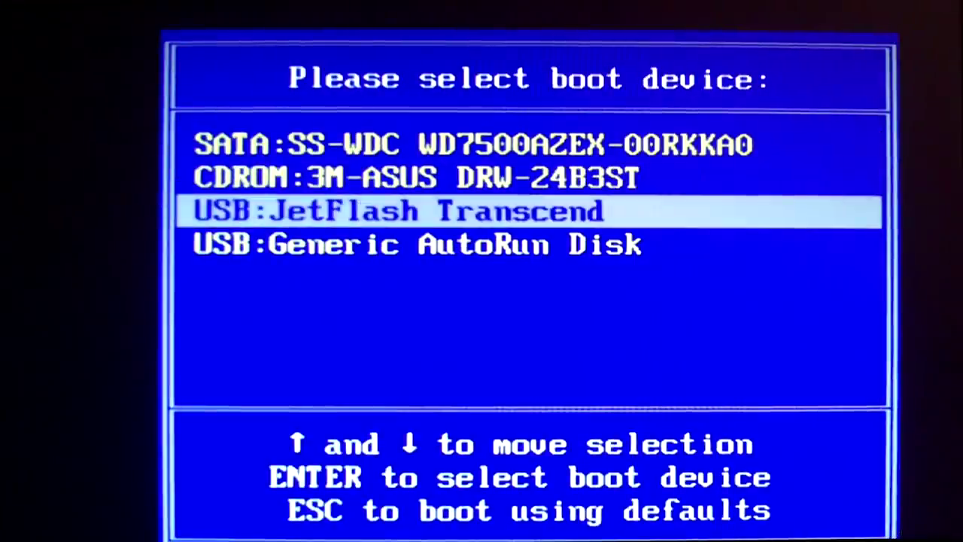
pyautogui.press('Return')
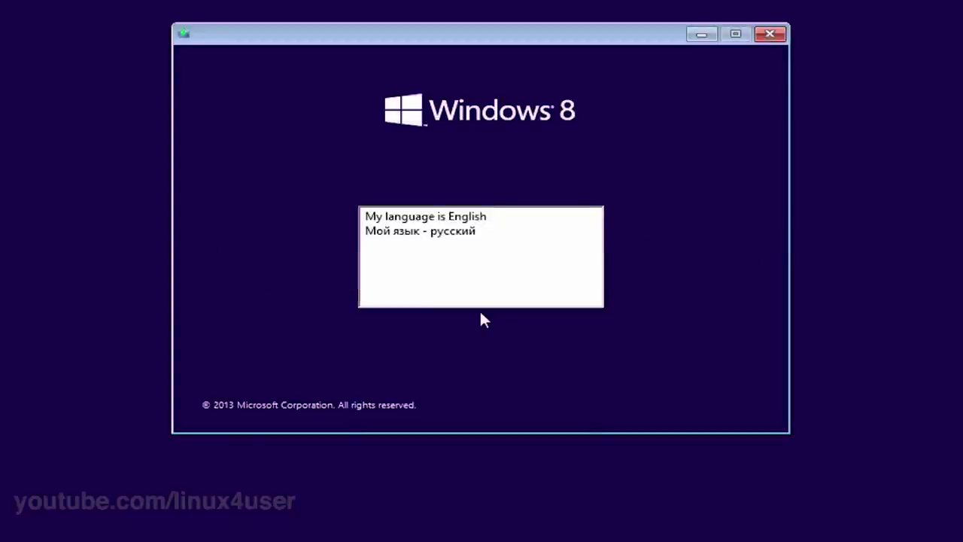
# Choose Russian as the setup language, accept the regional and keyboard settings, and start the Windows installation.
pyautogui.click(425, 232)
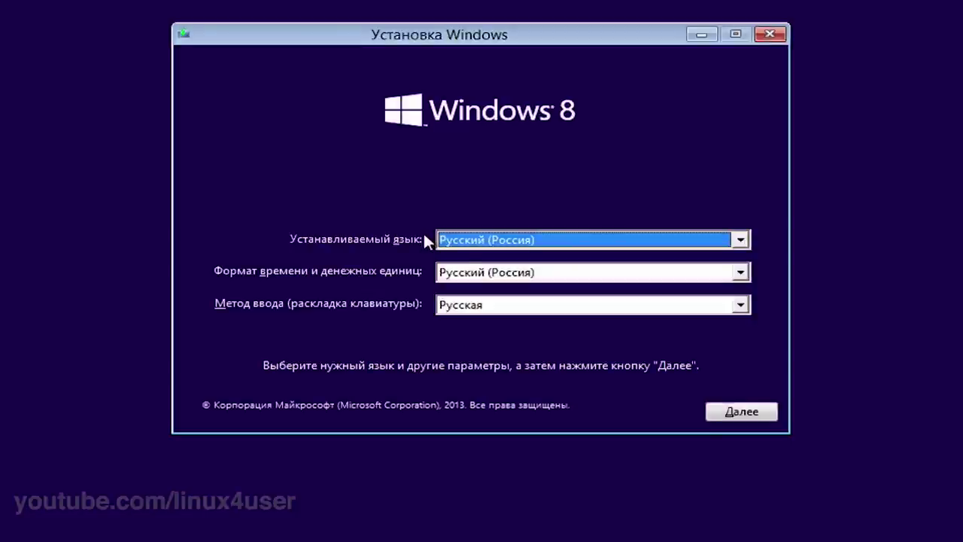
pyautogui.click(729, 411)
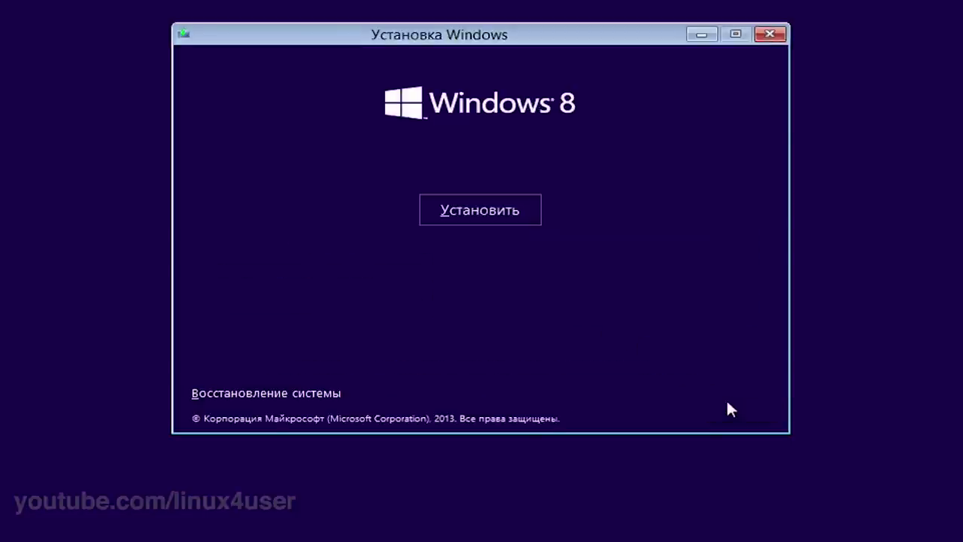
pyautogui.click(480, 212)
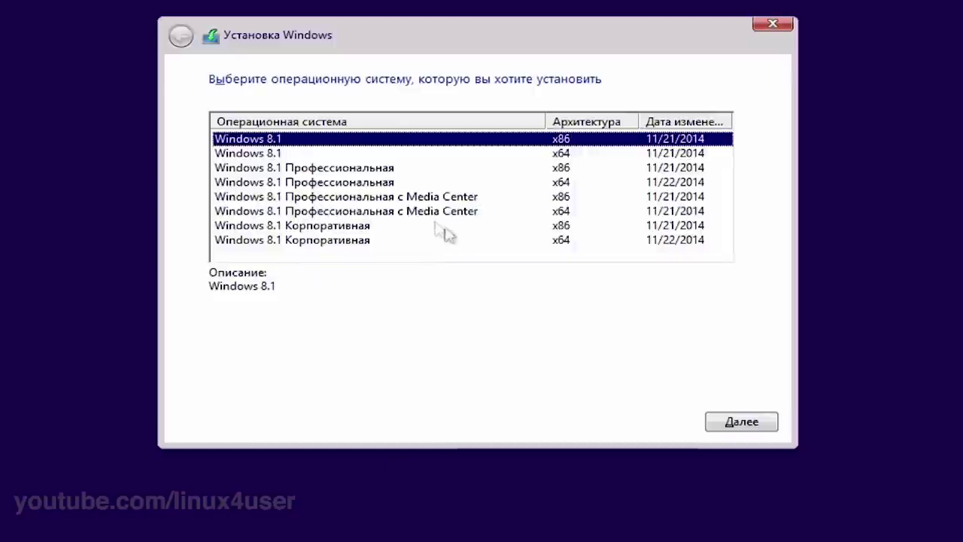
# Select the x64 edition of Windows 8.1 Профессиональная for installation and accept the licence terms.
pyautogui.click(380, 187)
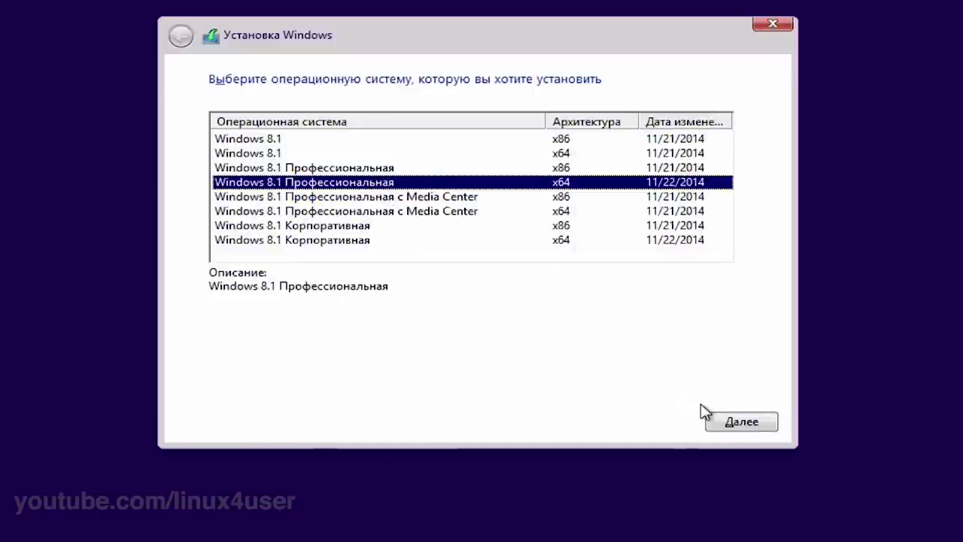
pyautogui.click(732, 424)
pyautogui.click(215, 381)
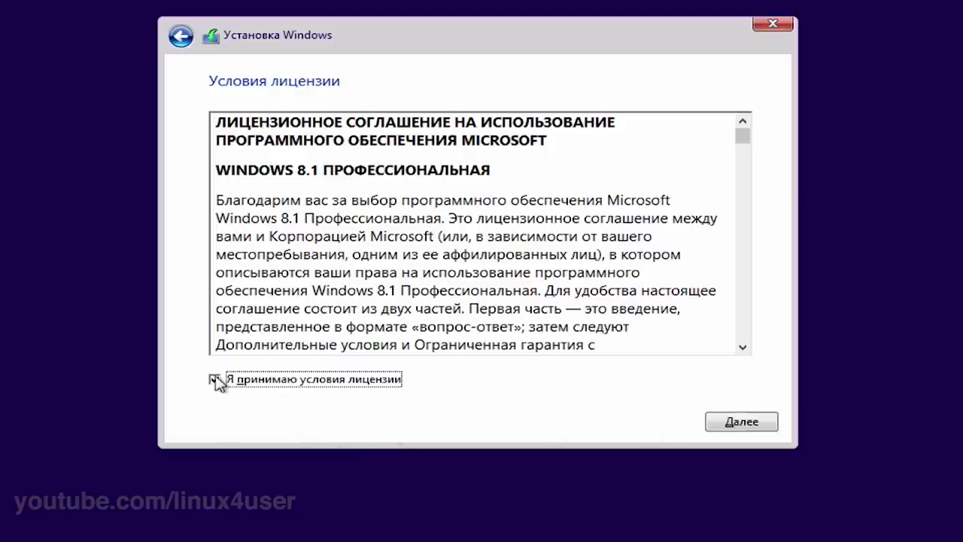
pyautogui.click(755, 429)
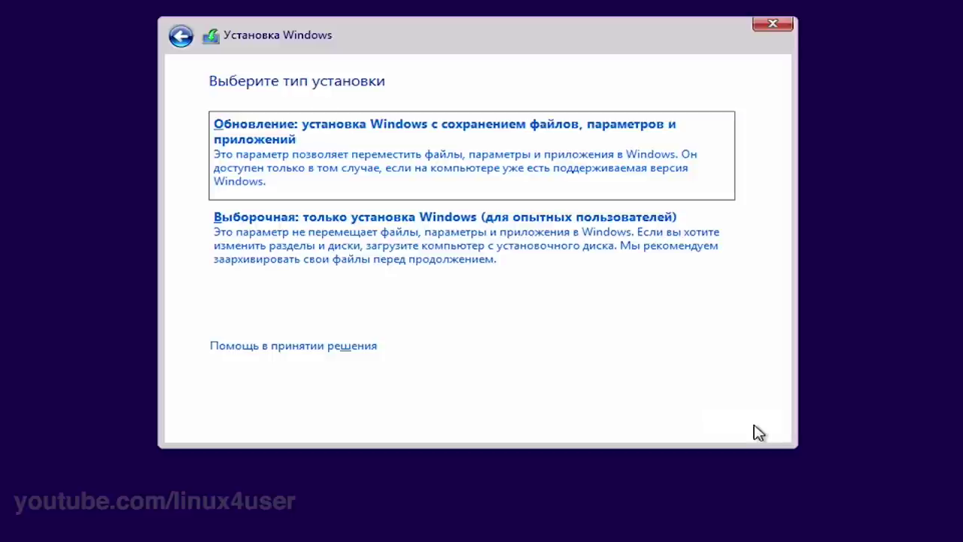
# Choose the custom installation type and create a formatted 50000 MB partition from the unallocated space on disk 0.
pyautogui.click(461, 265)
pyautogui.click(627, 314)
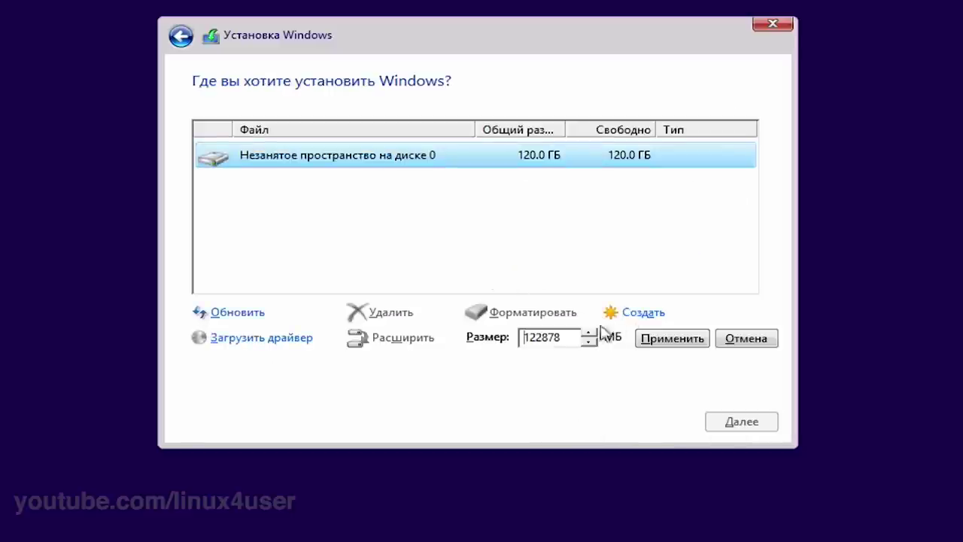
pyautogui.doubleClick(566, 343)
pyautogui.write('50000')
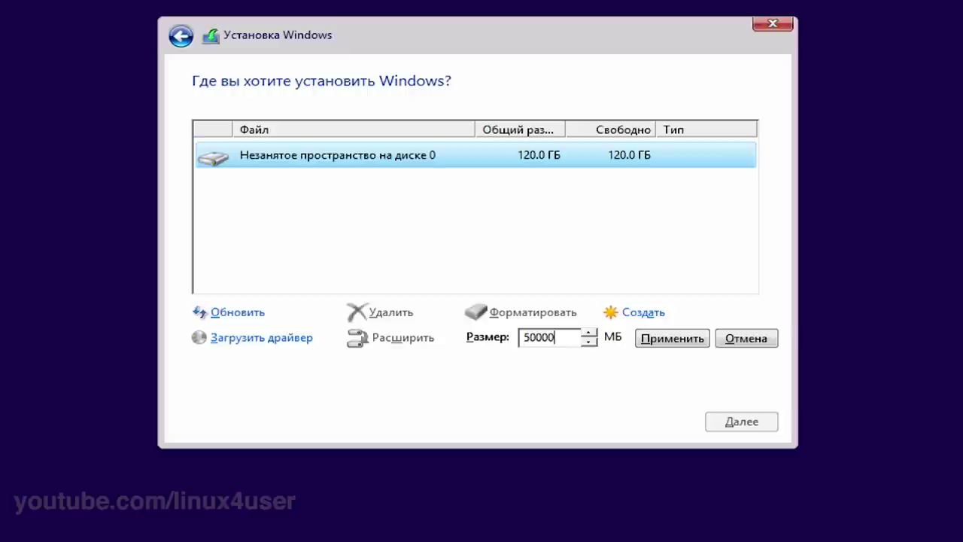
pyautogui.click(670, 341)
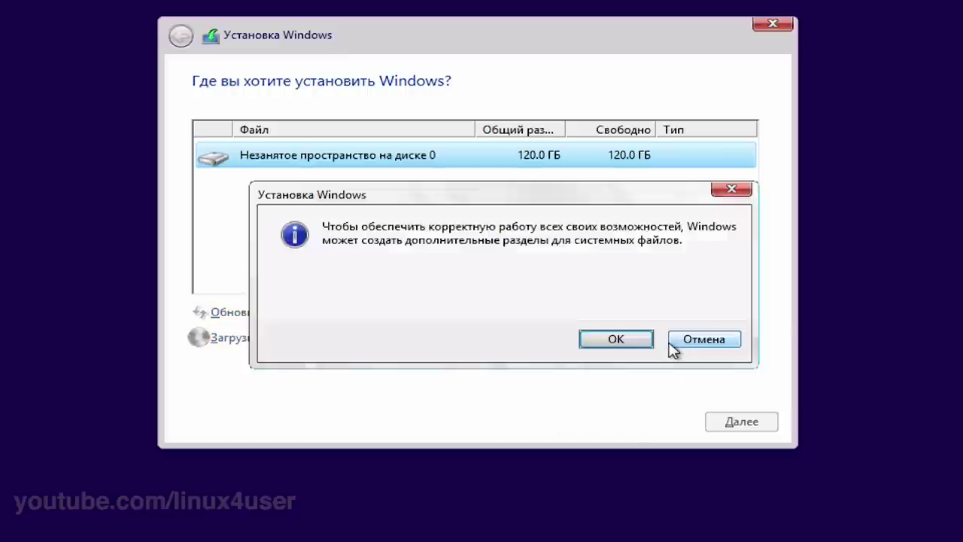
pyautogui.click(624, 339)
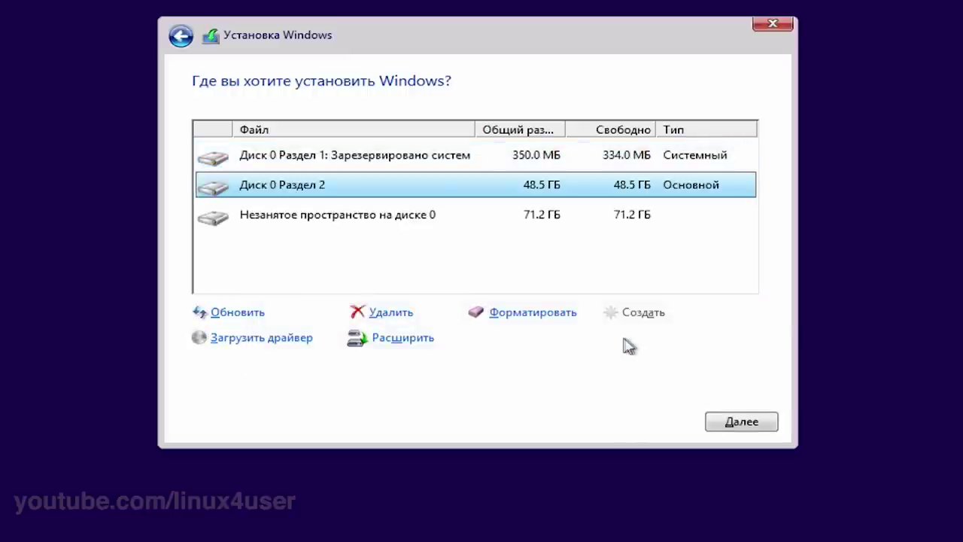
pyautogui.click(532, 320)
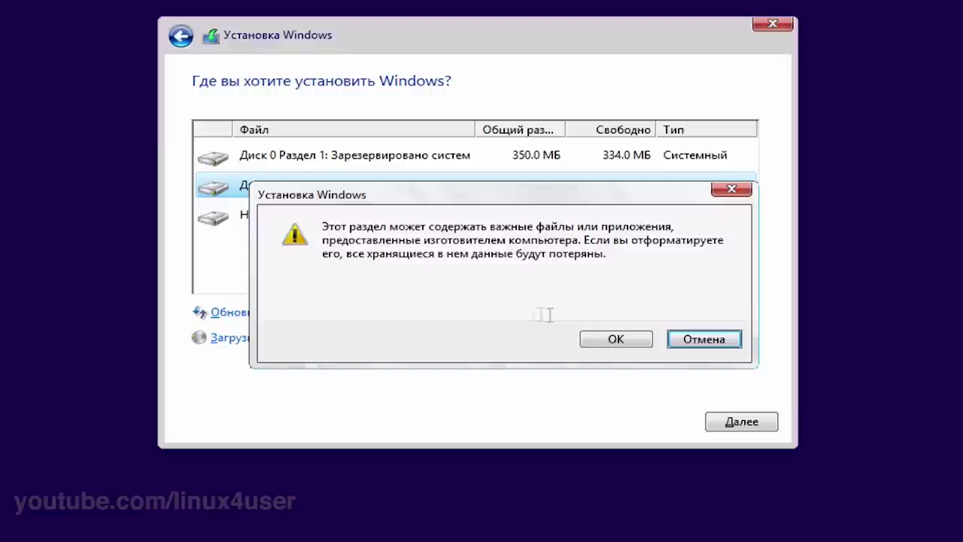
pyautogui.click(594, 339)
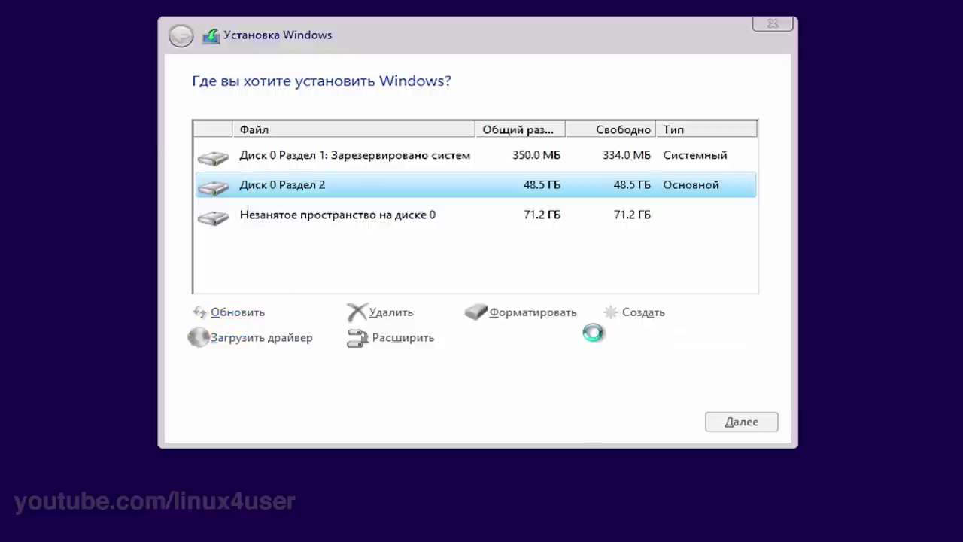
# Create a 72878 MB partition from all the remaining unallocated space on disk 0 and format it.
pyautogui.click(515, 221)
pyautogui.click(638, 316)
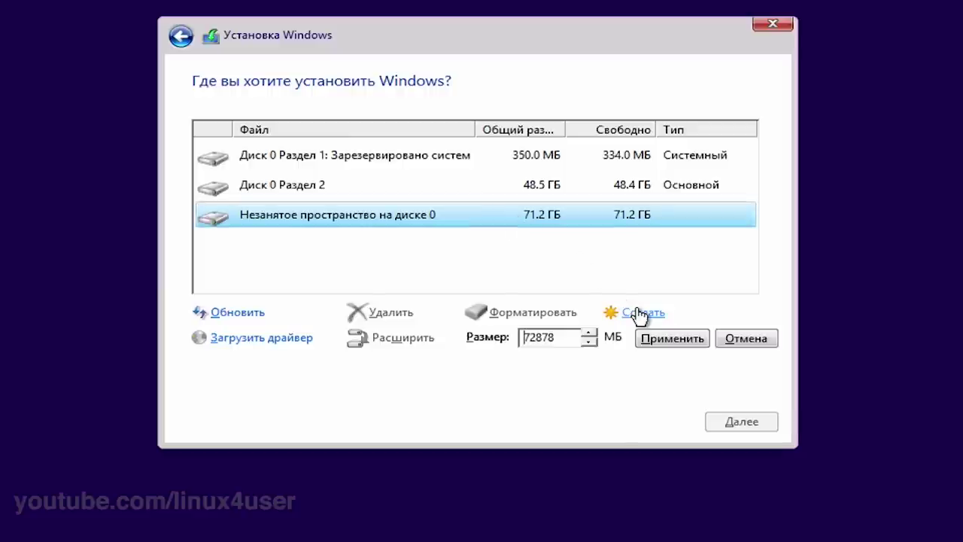
pyautogui.click(670, 340)
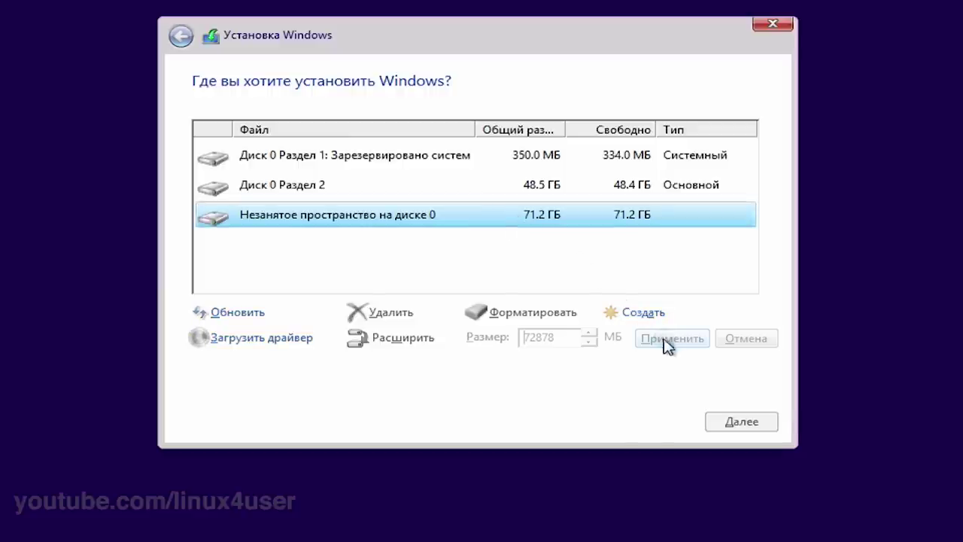
pyautogui.click(536, 312)
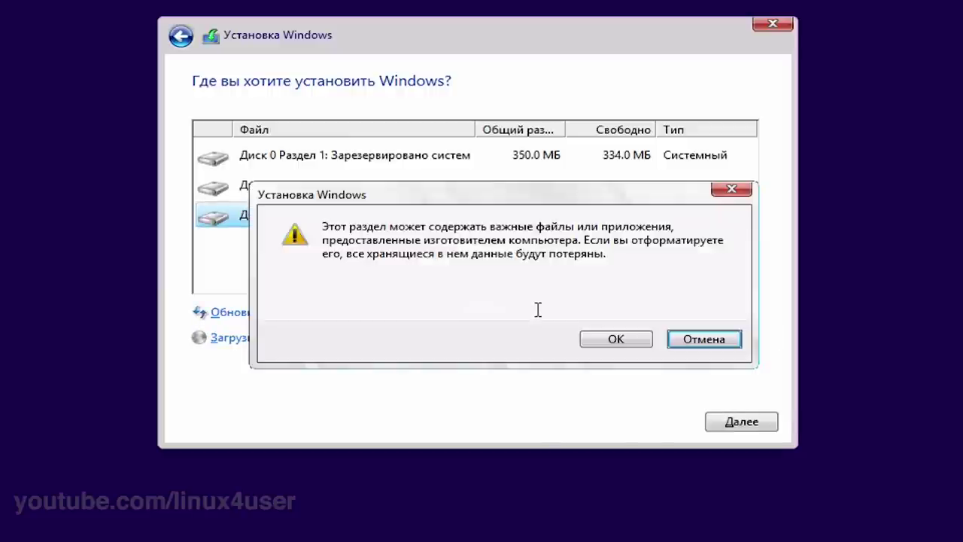
pyautogui.click(599, 344)
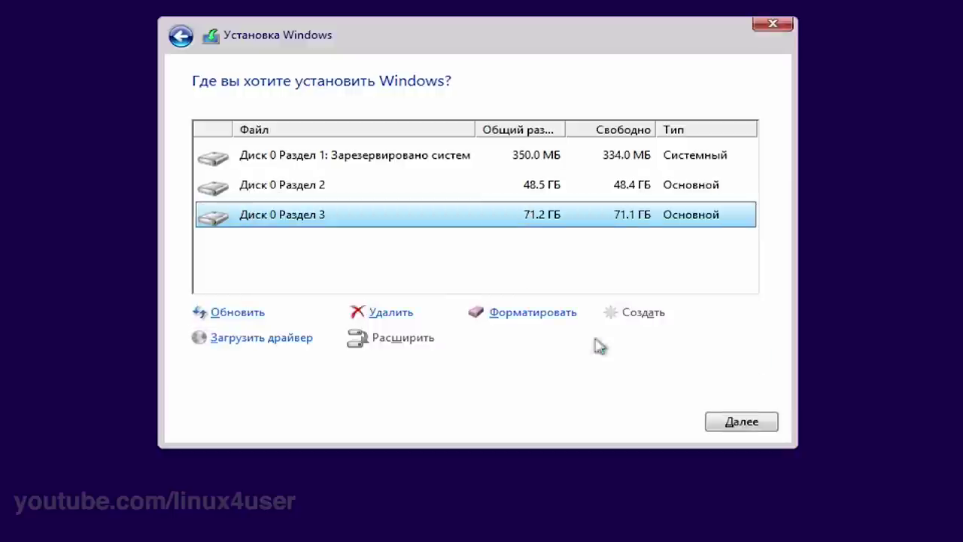
# Select partition 2 on disk 0 as the destination and install Windows on it.
pyautogui.click(483, 191)
pyautogui.click(722, 422)
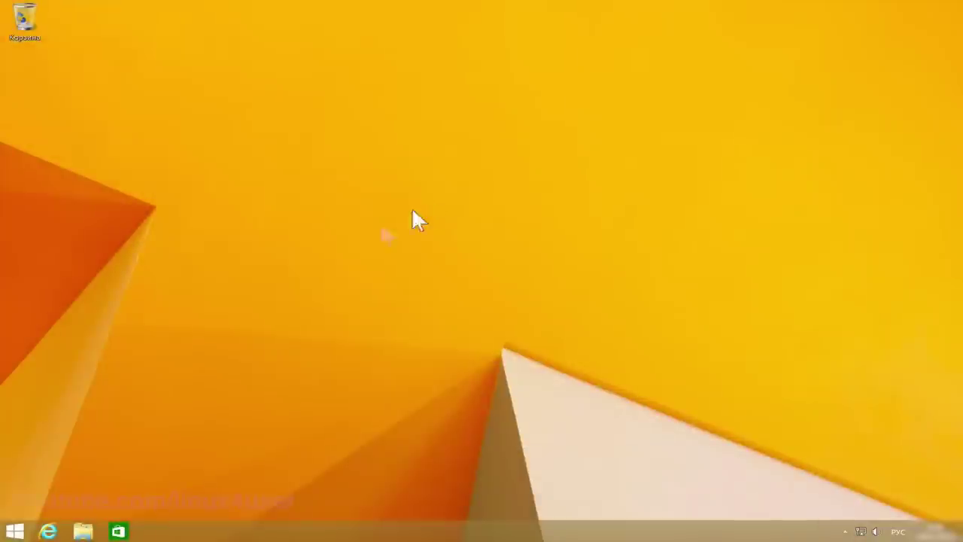
# Restart the computer from the newly installed Windows.
pyautogui.click(10, 529)
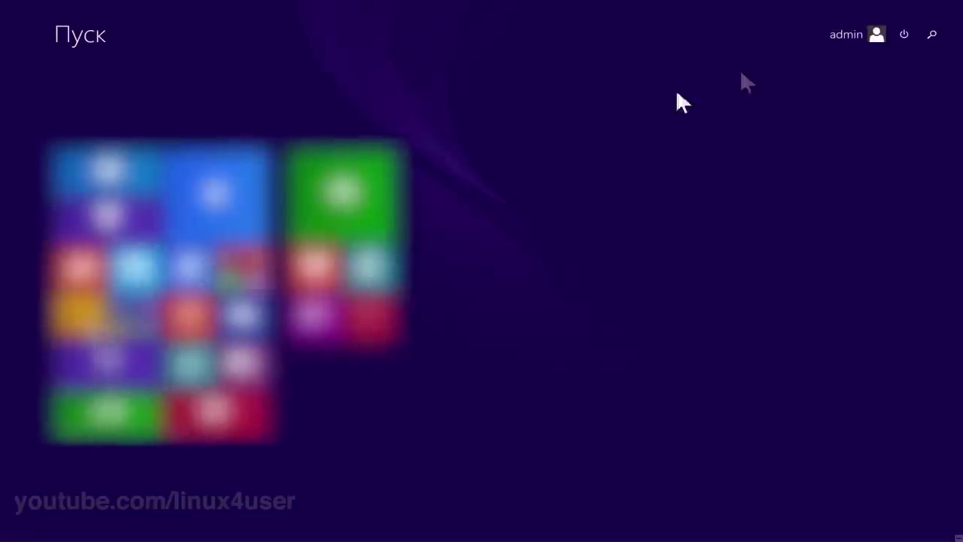
pyautogui.click(901, 34)
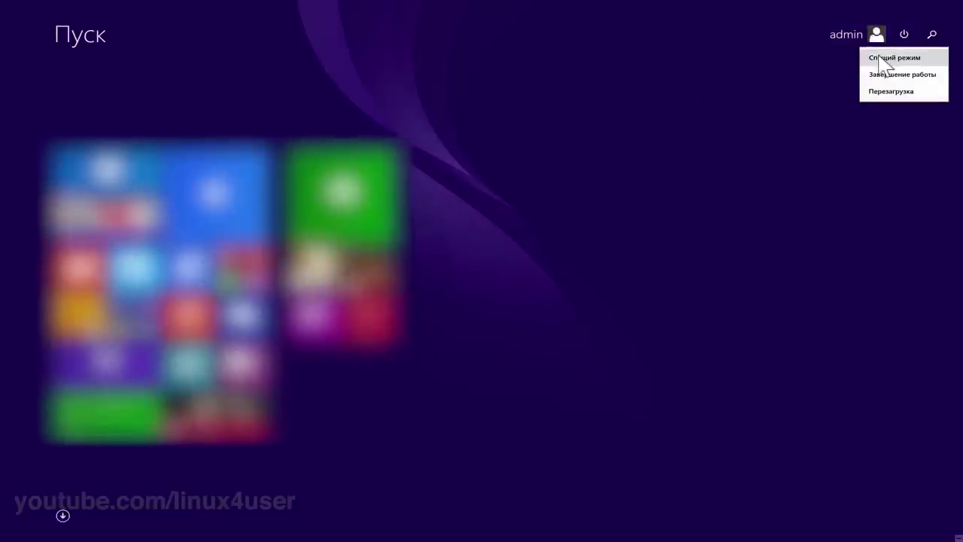
pyautogui.click(872, 91)
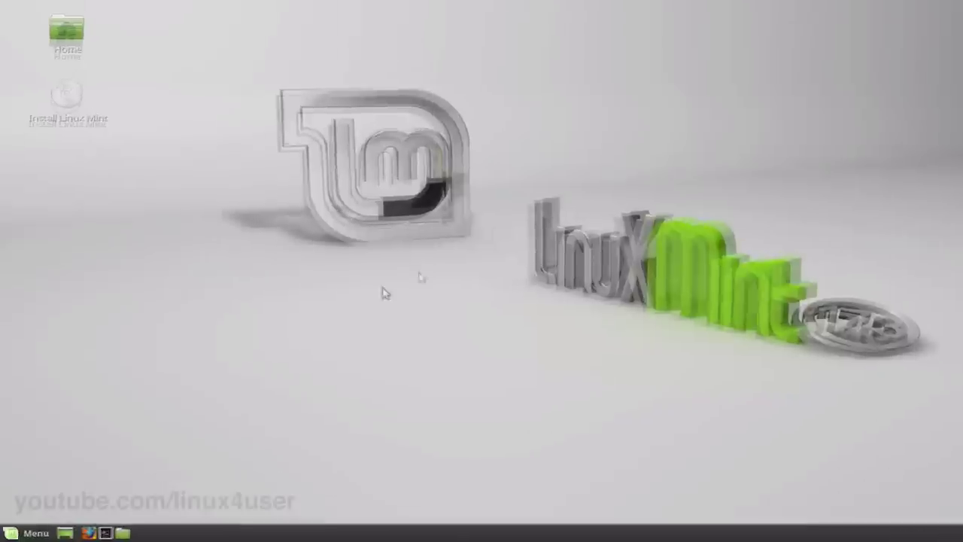
# Launch the GParted partition editor for the /dev/sda disk and inspect its partitions /dev/sda1 and /dev/sda2.
pyautogui.click(29, 525)
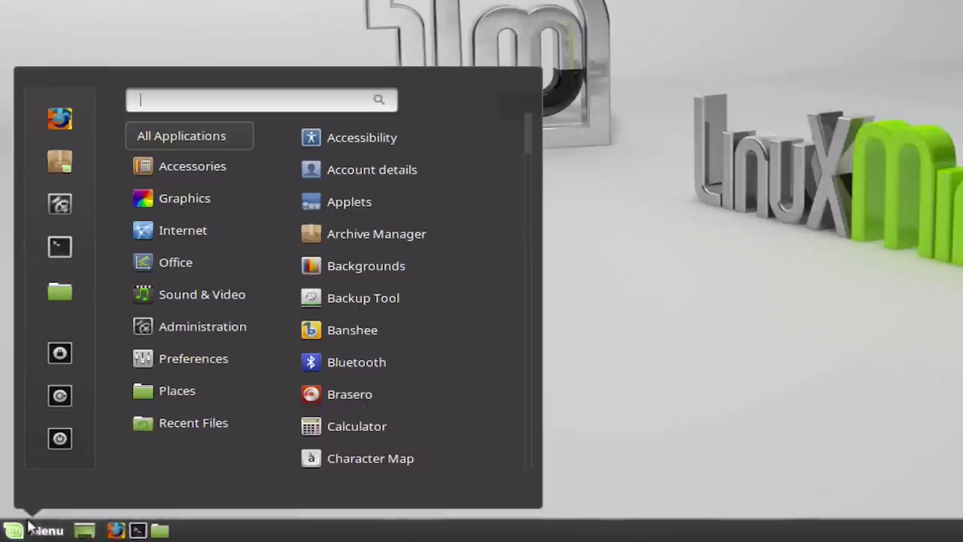
pyautogui.write('gp')
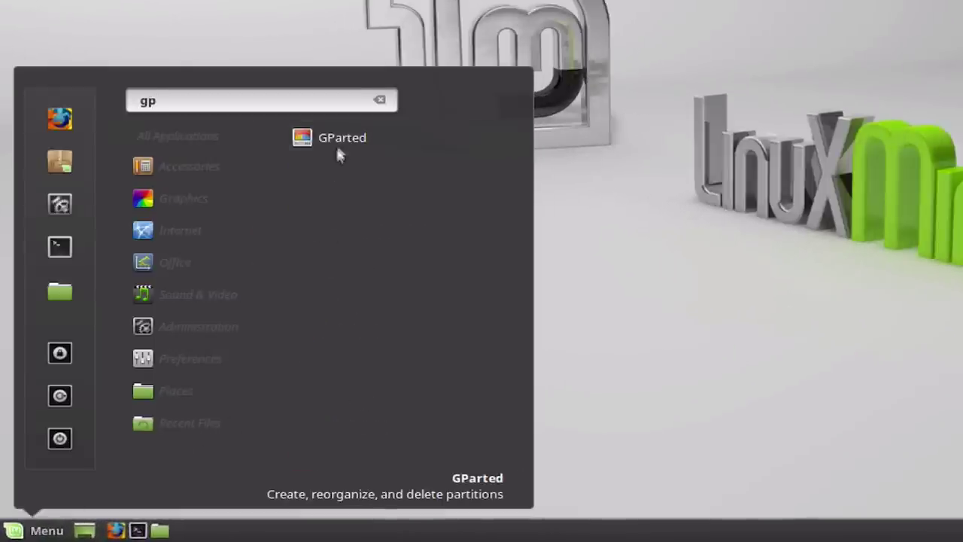
pyautogui.click(380, 140)
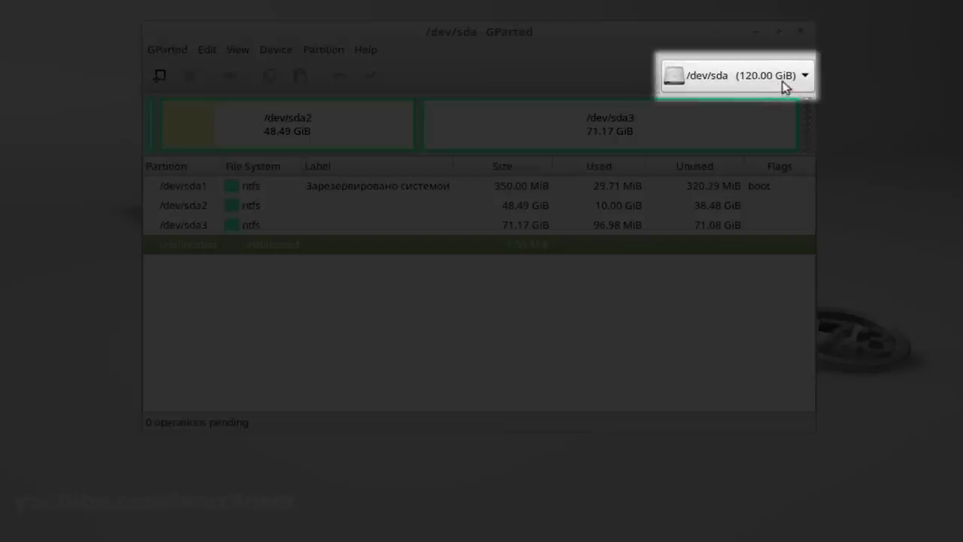
pyautogui.click(783, 84)
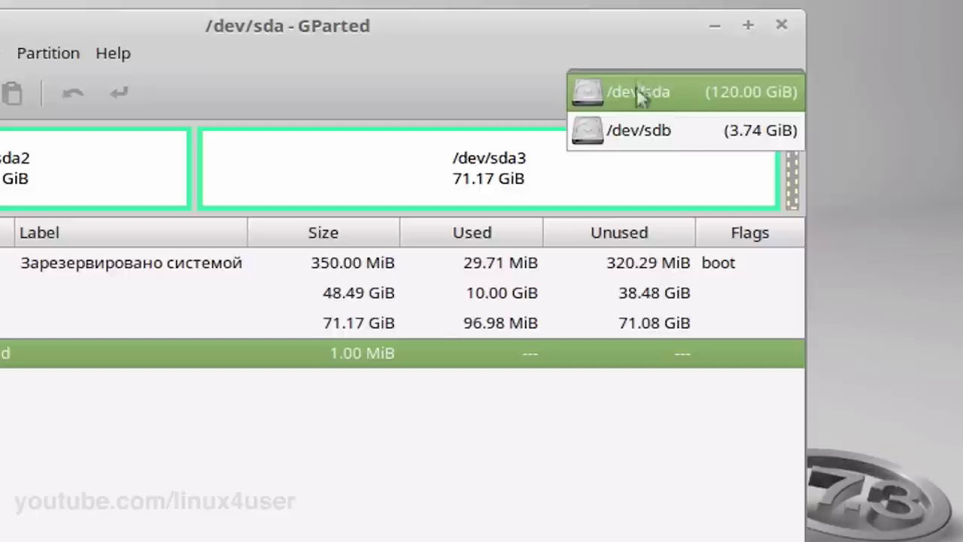
pyautogui.click(575, 85)
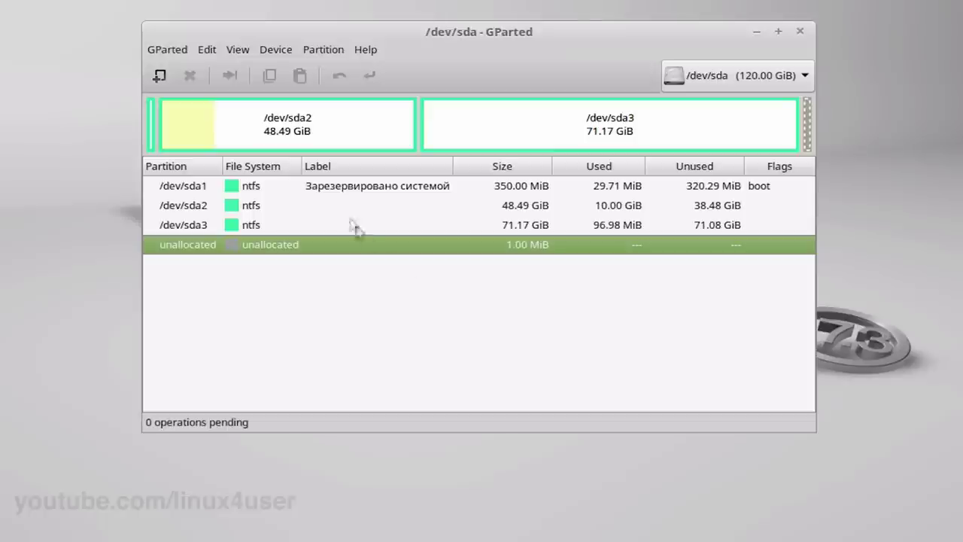
pyautogui.click(344, 192)
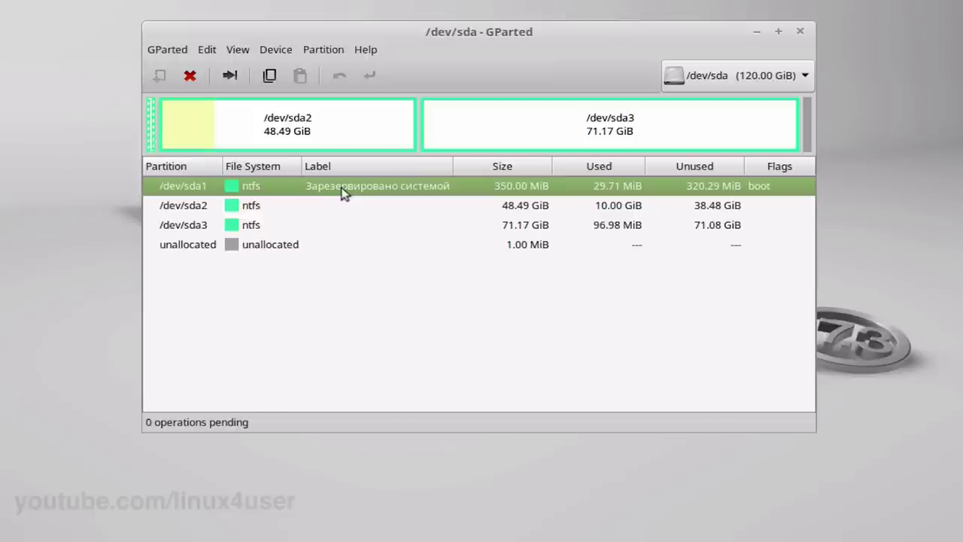
pyautogui.click(328, 205)
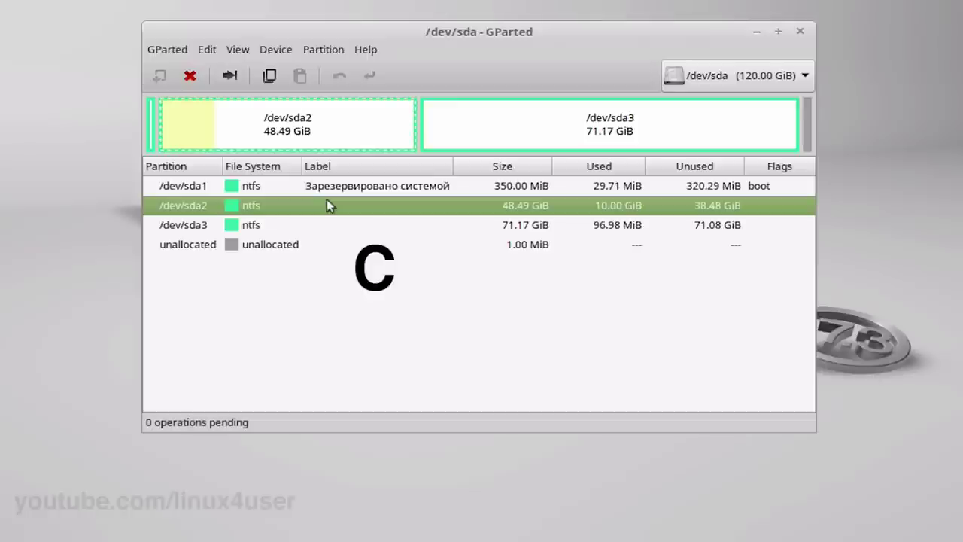
# Shrink the /dev/sda3 partition by leaving 50000 MiB of free space after it, aligned to MiB.
pyautogui.click(304, 226)
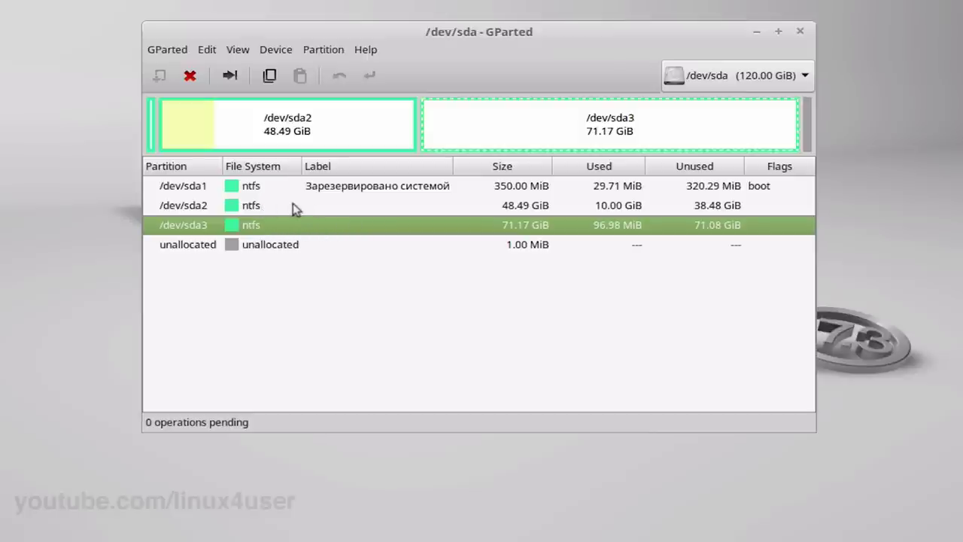
pyautogui.rightClick(328, 230)
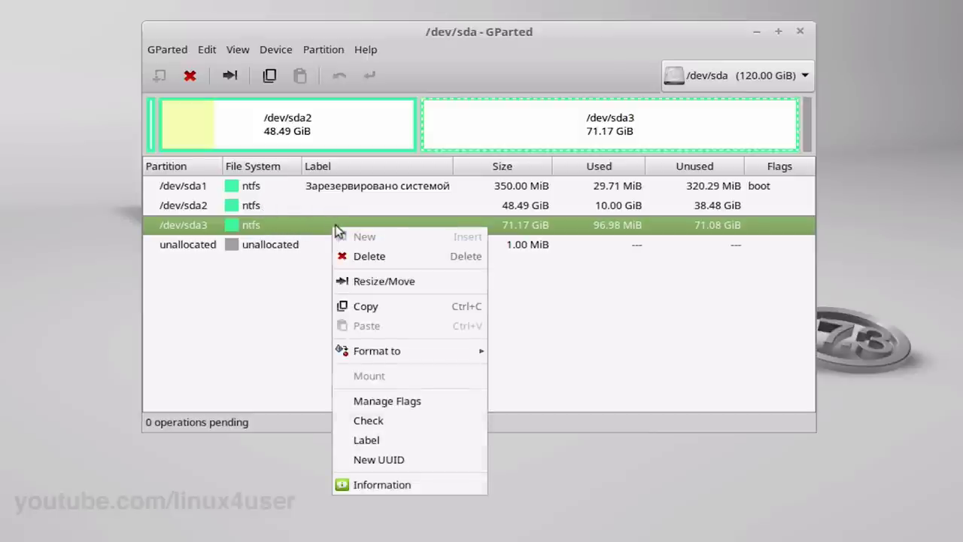
pyautogui.click(410, 283)
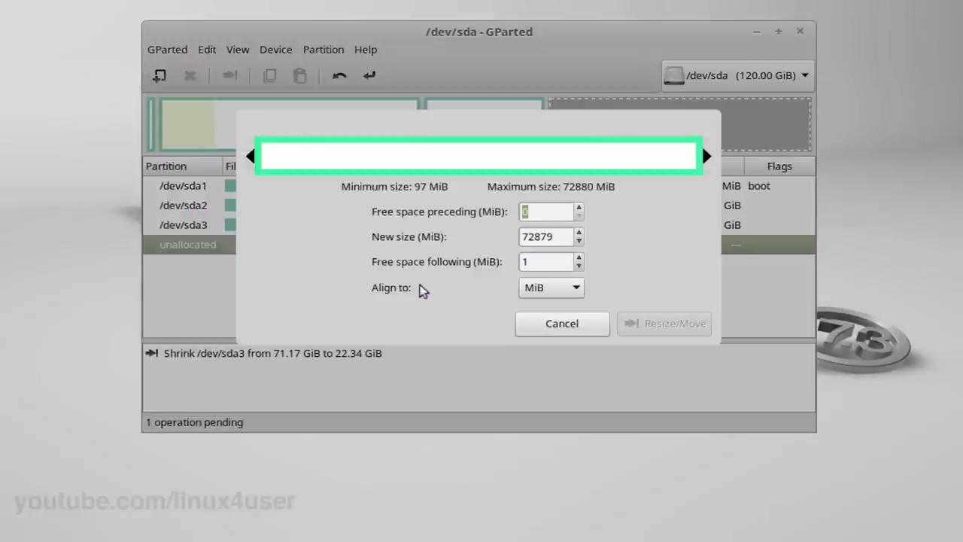
pyautogui.press('Tab')
pyautogui.press('Tab')
pyautogui.write('50000')
pyautogui.click(566, 290)
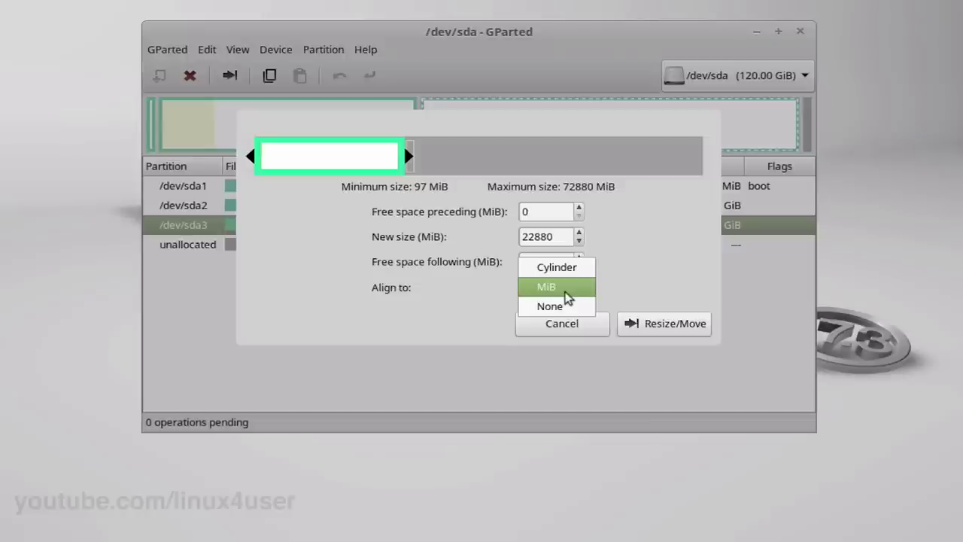
pyautogui.click(566, 290)
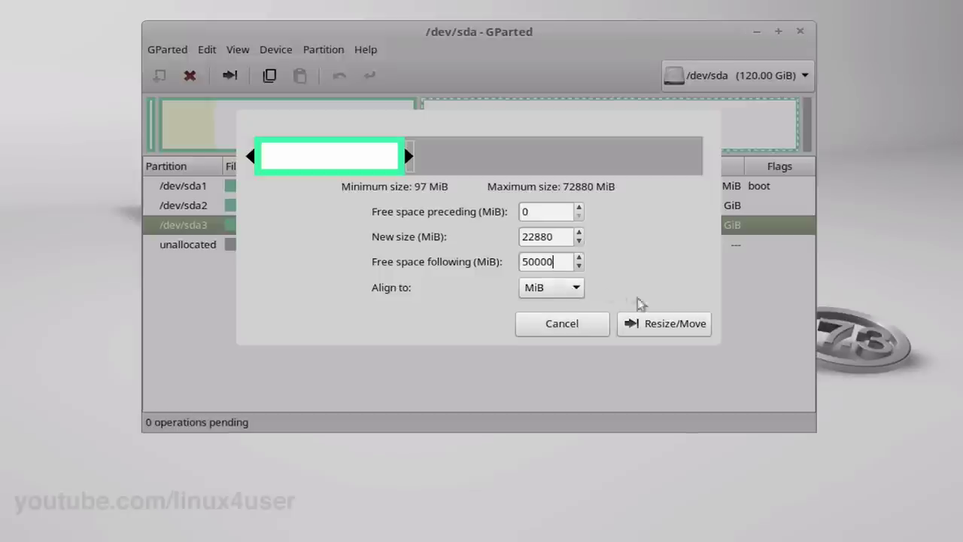
pyautogui.click(650, 324)
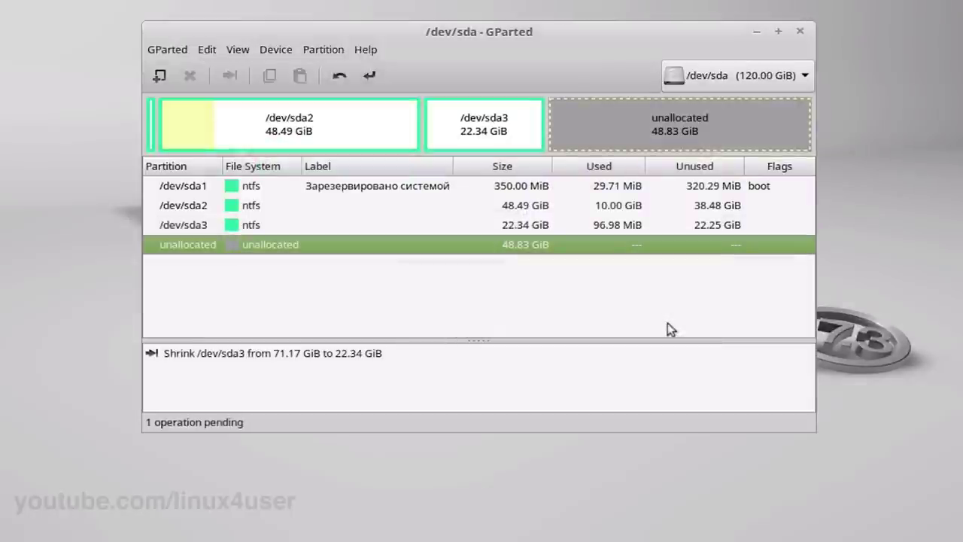
# Create a 50000 MiB extended partition in the unallocated space after /dev/sda3.
pyautogui.rightClick(351, 249)
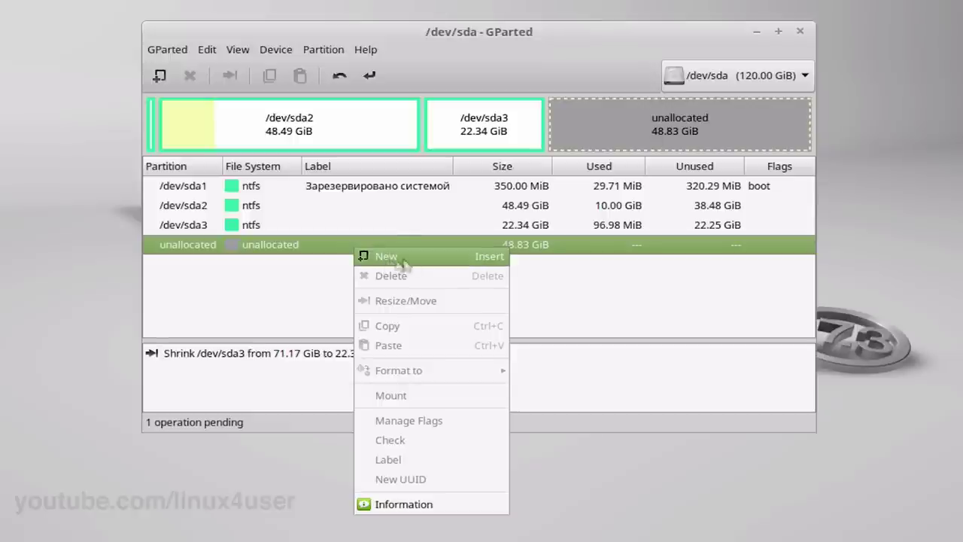
pyautogui.click(438, 258)
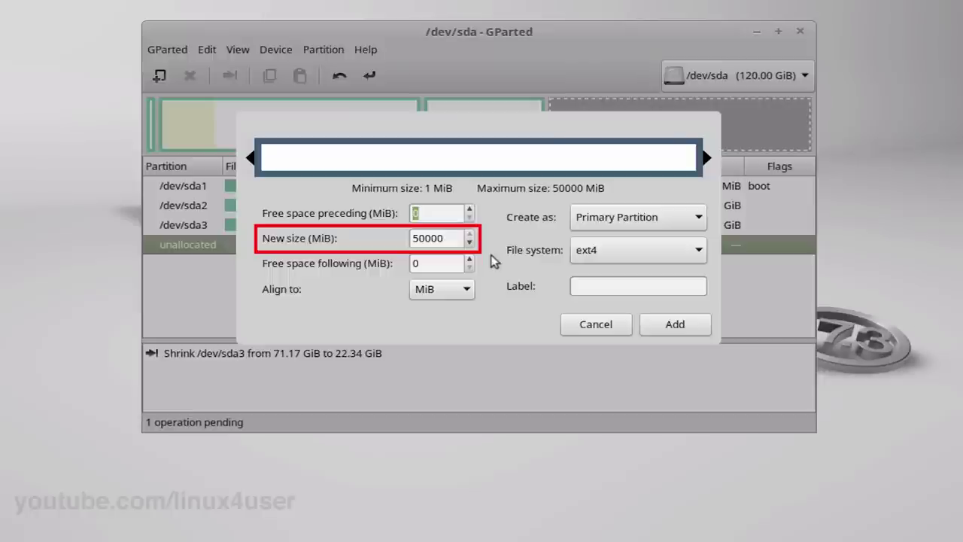
pyautogui.click(688, 252)
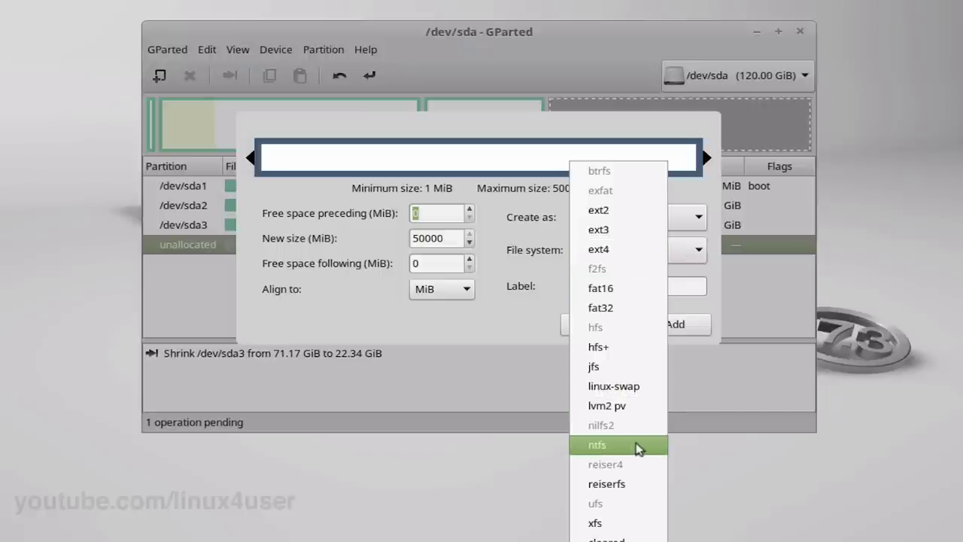
pyautogui.click(509, 347)
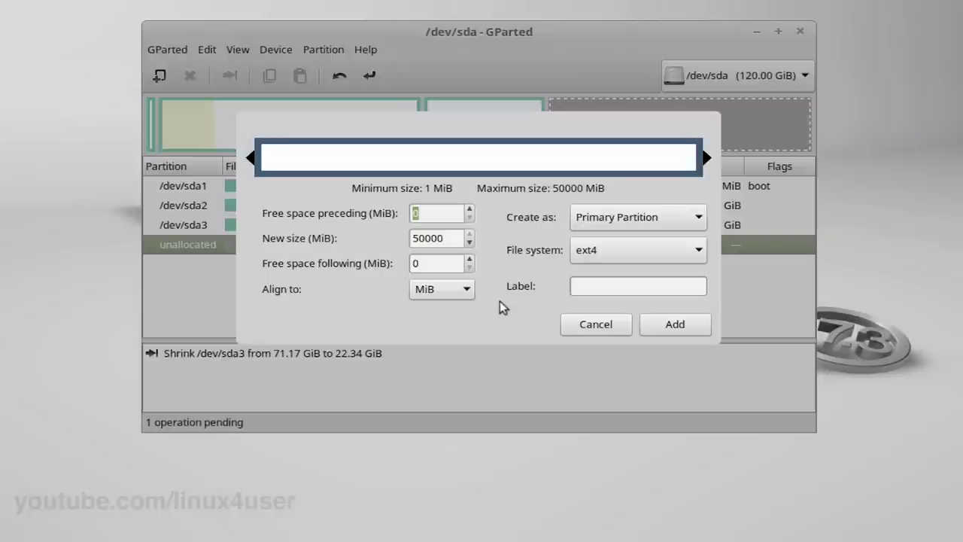
pyautogui.click(687, 221)
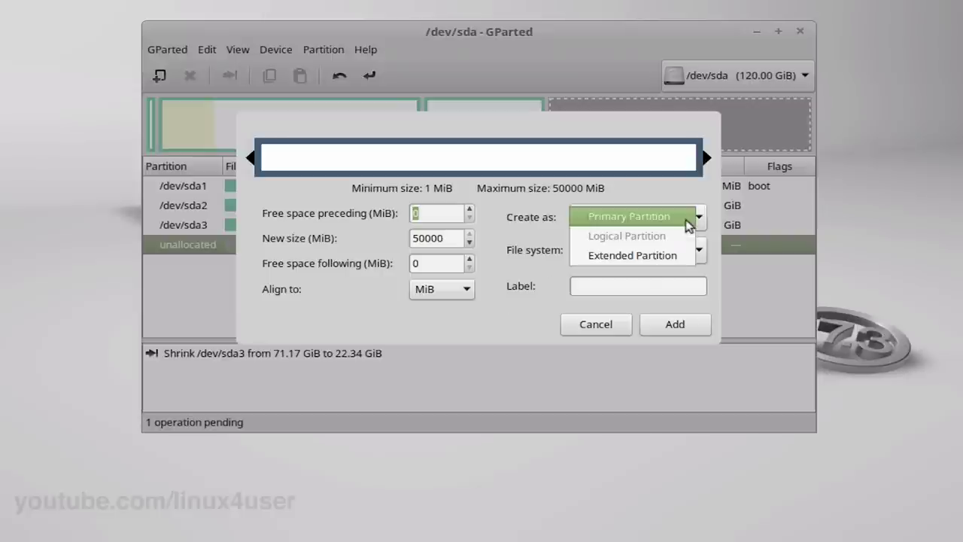
pyautogui.click(634, 256)
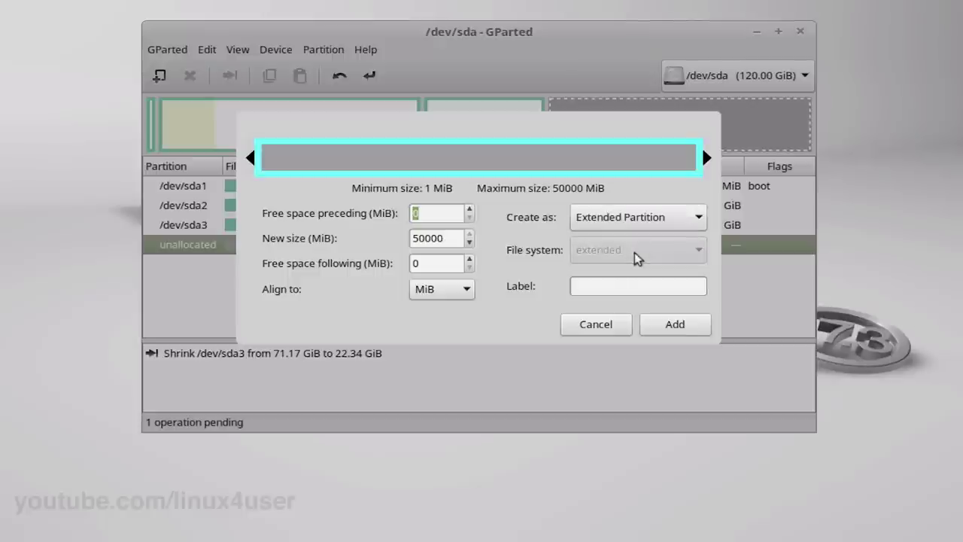
pyautogui.click(655, 324)
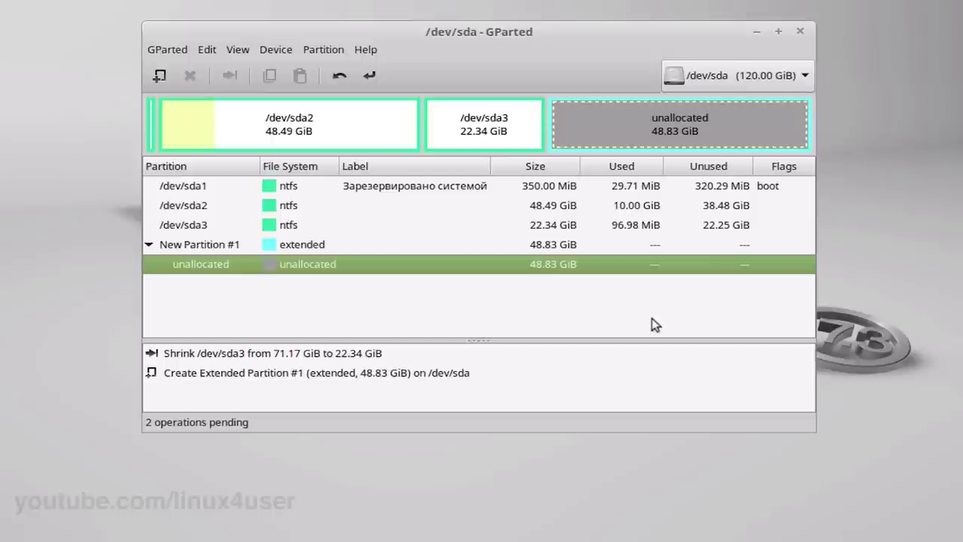
# Create an 8000 MiB logical partition with the linux-swap file system inside the extended partition.
pyautogui.rightClick(406, 263)
pyautogui.click(460, 272)
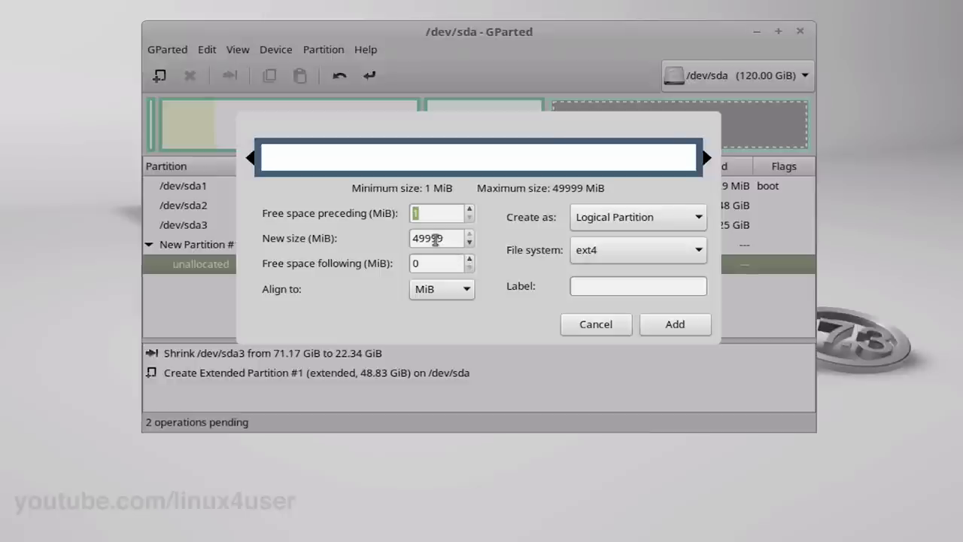
pyautogui.doubleClick(450, 239)
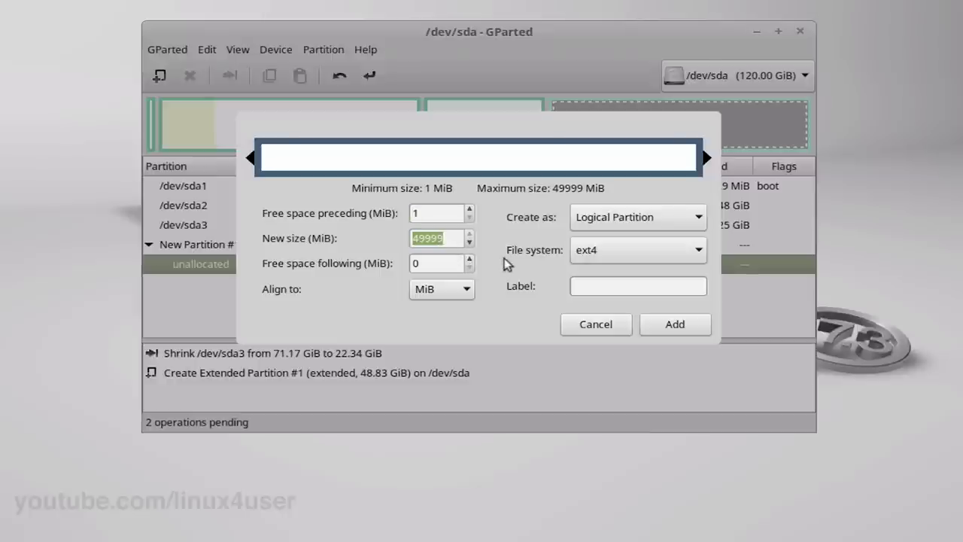
pyautogui.write('8000')
pyautogui.click(634, 256)
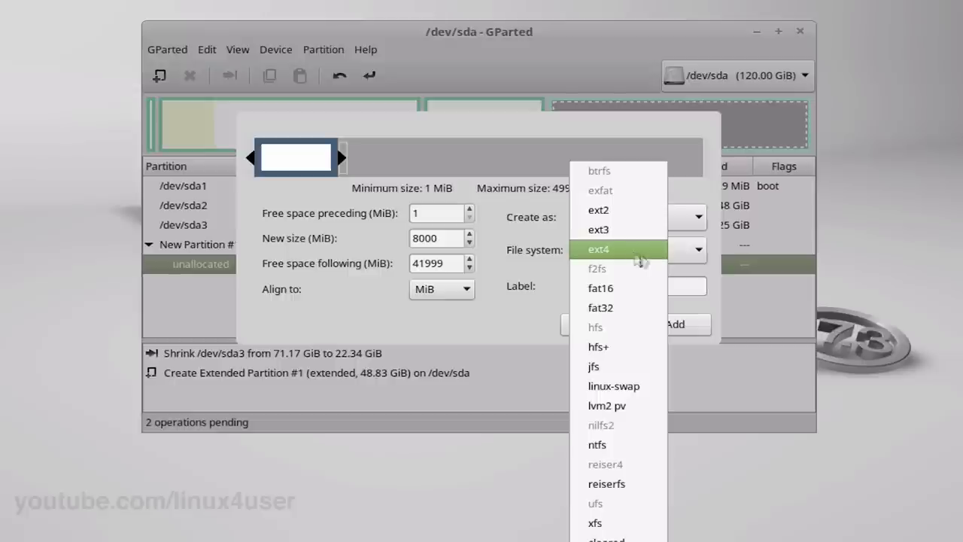
pyautogui.click(648, 388)
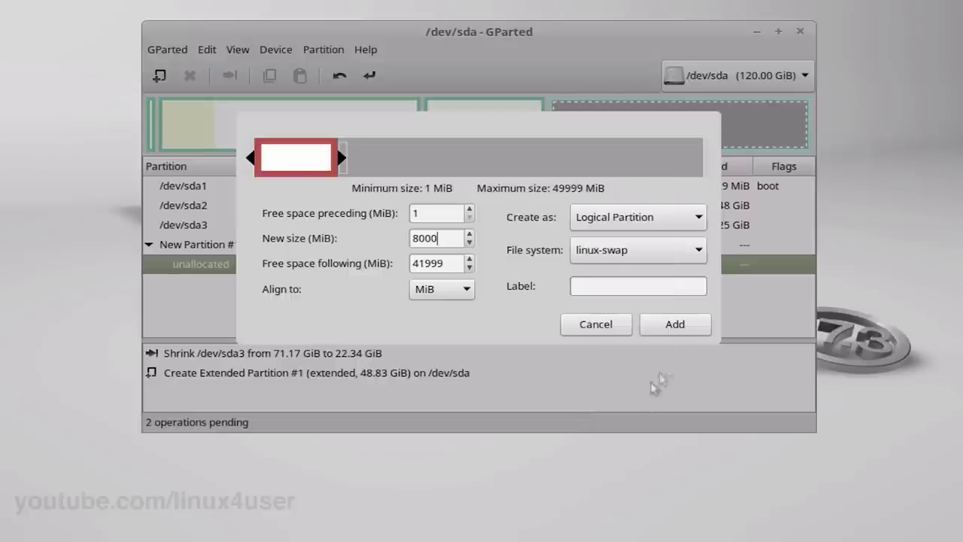
pyautogui.click(675, 325)
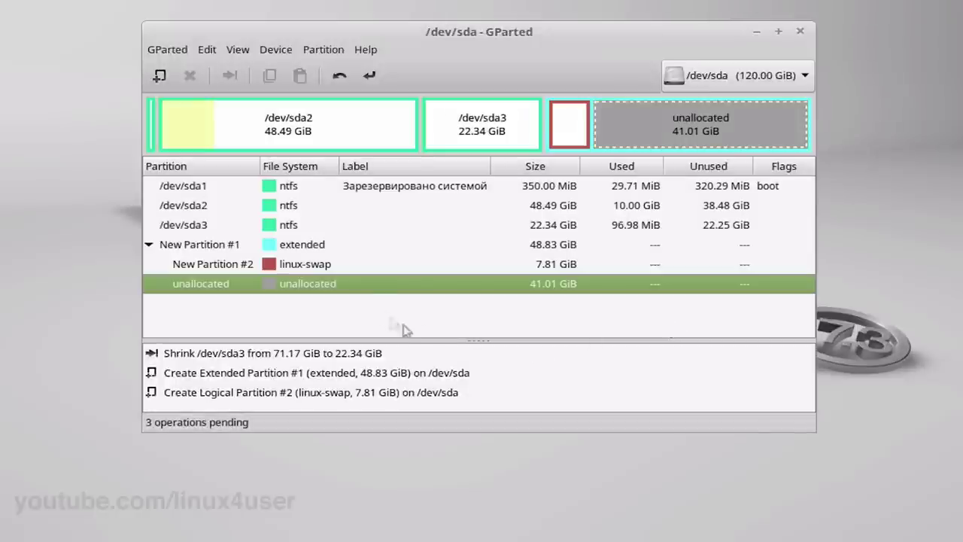
# Create a 41998 MiB logical ext4 partition from the remaining unallocated space in the extended partition.
pyautogui.rightClick(373, 287)
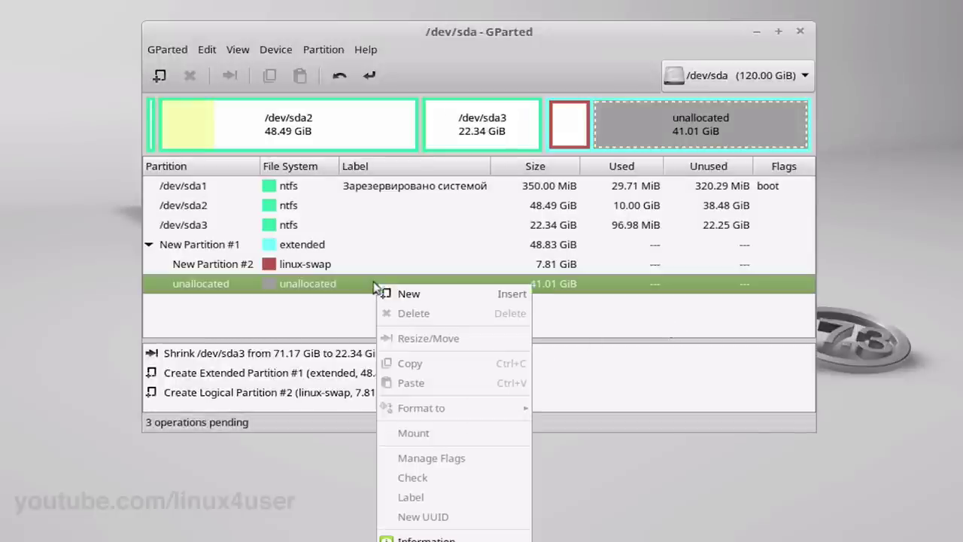
pyautogui.click(429, 293)
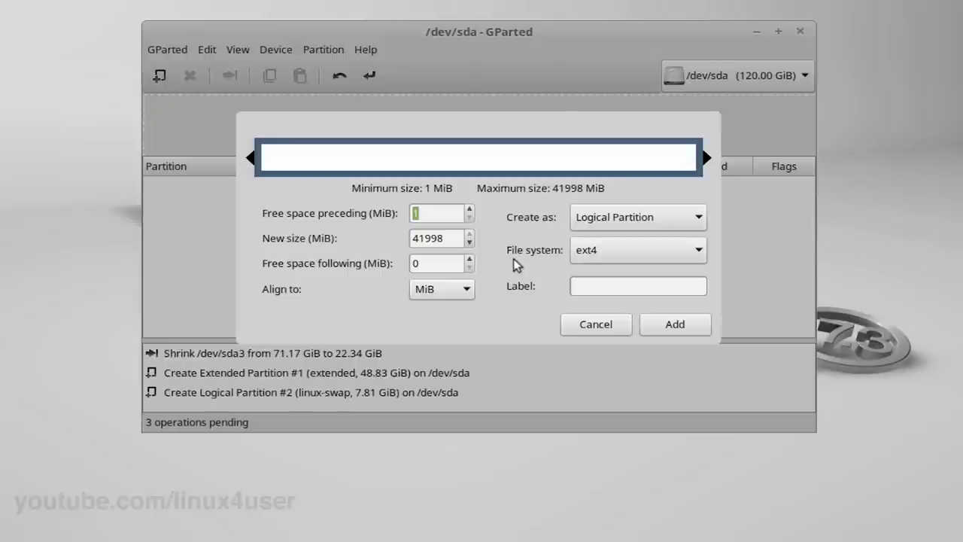
pyautogui.click(647, 324)
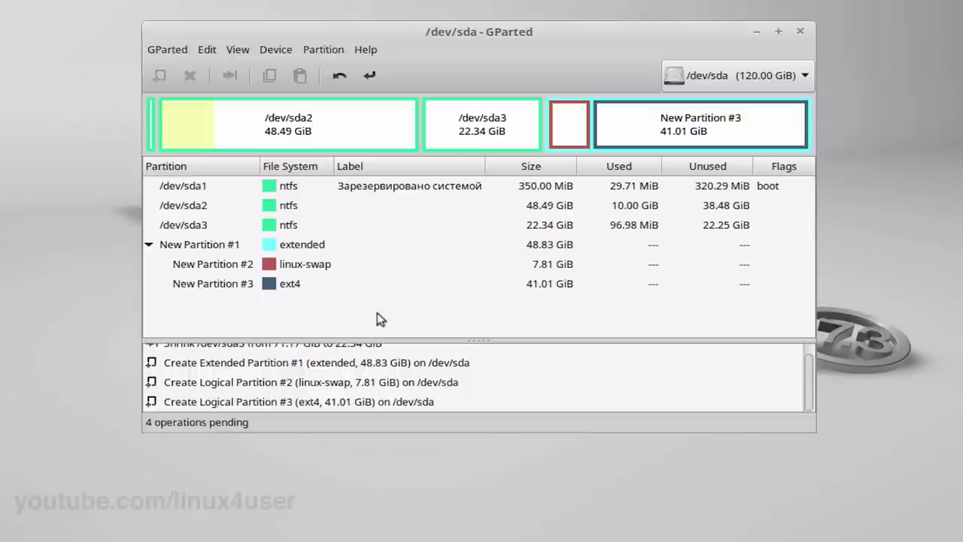
# Apply all pending partition operations to /dev/sda and dismiss the finished progress report.
pyautogui.click(369, 82)
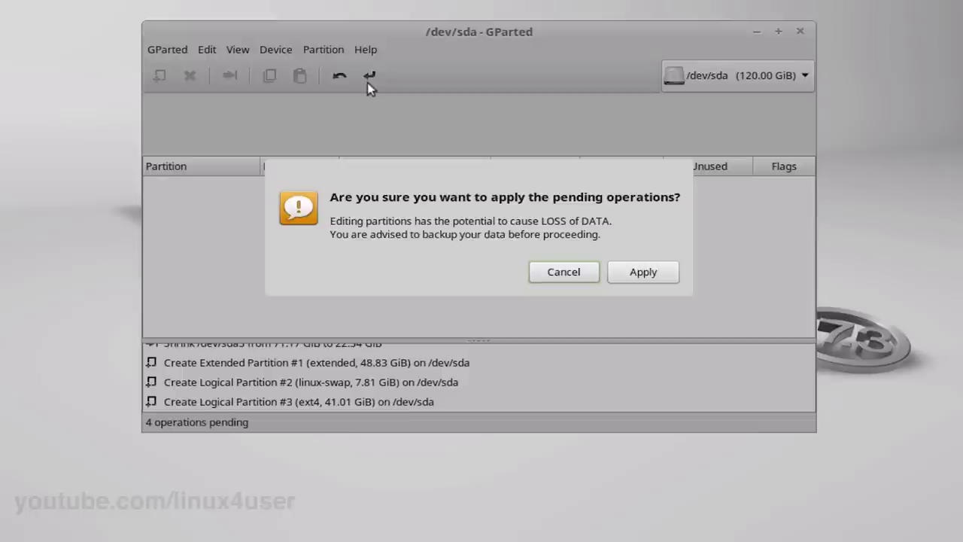
pyautogui.click(644, 272)
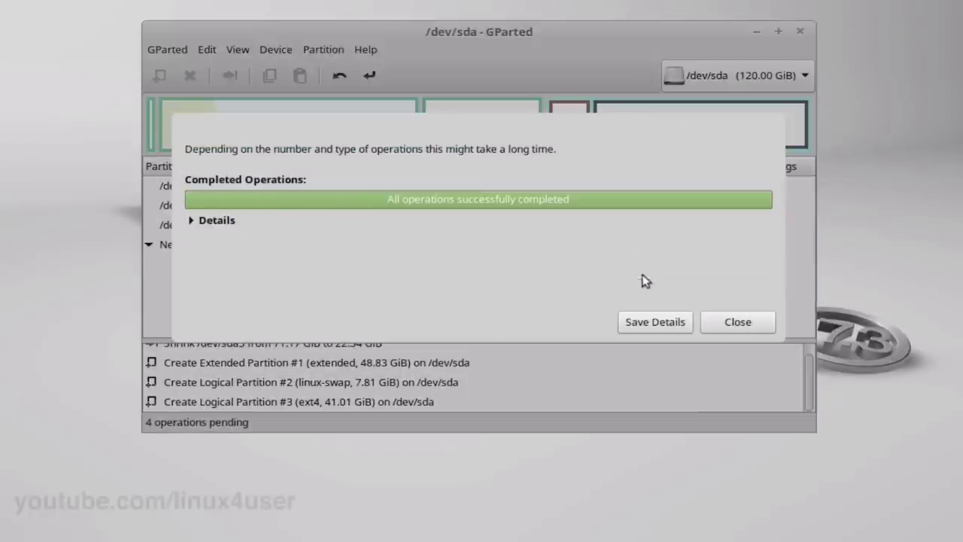
pyautogui.click(723, 321)
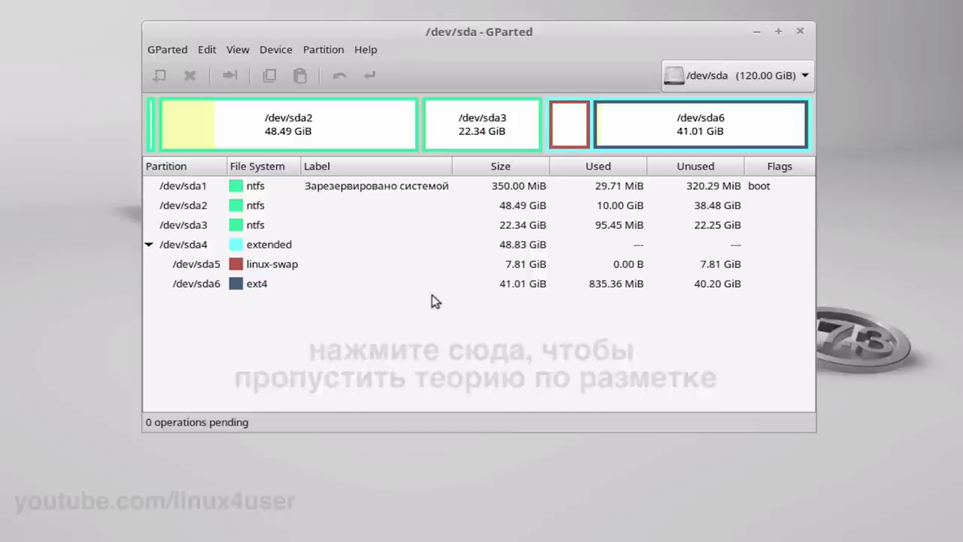
# Select /dev/sda3, look into the Home folder in the file manager, and close both the folder and GParted.
pyautogui.click(342, 227)
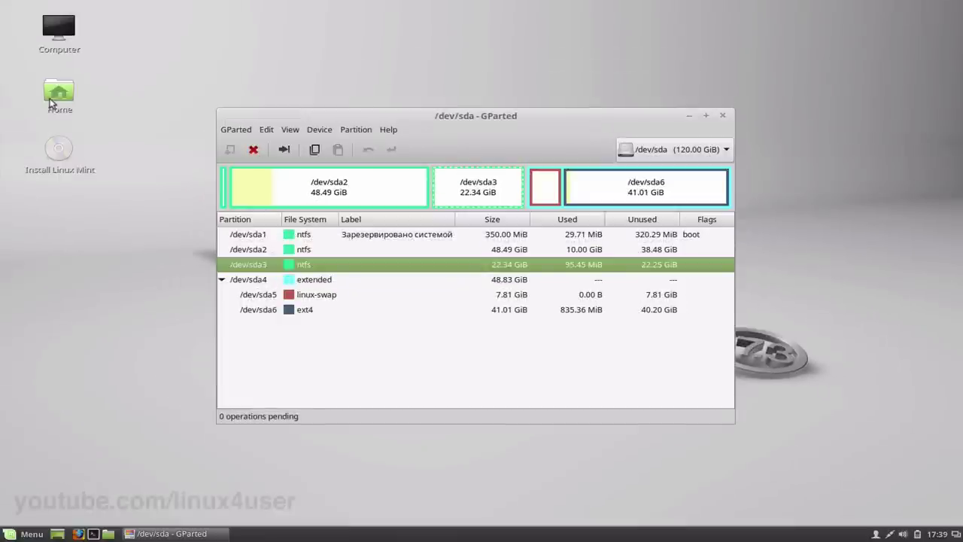
pyautogui.doubleClick(0, 14)
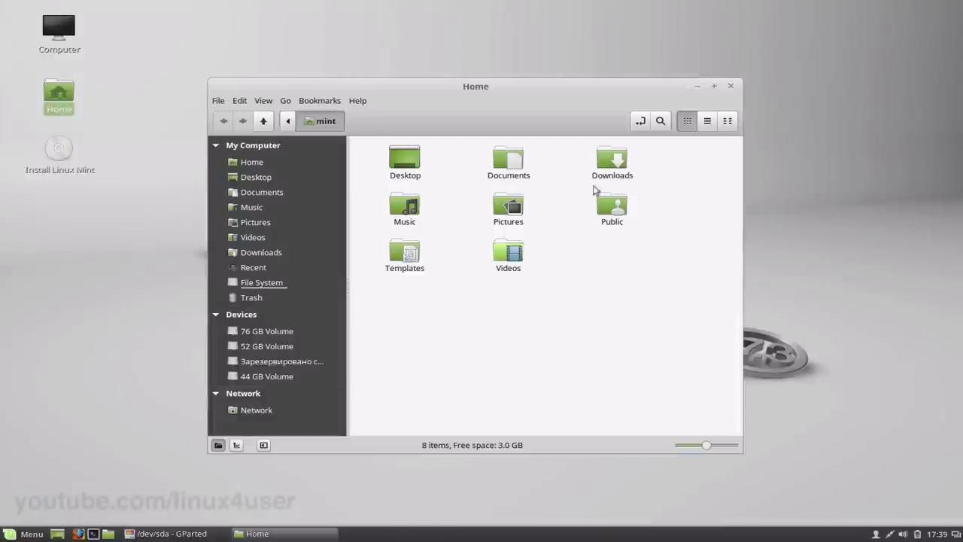
pyautogui.click(729, 88)
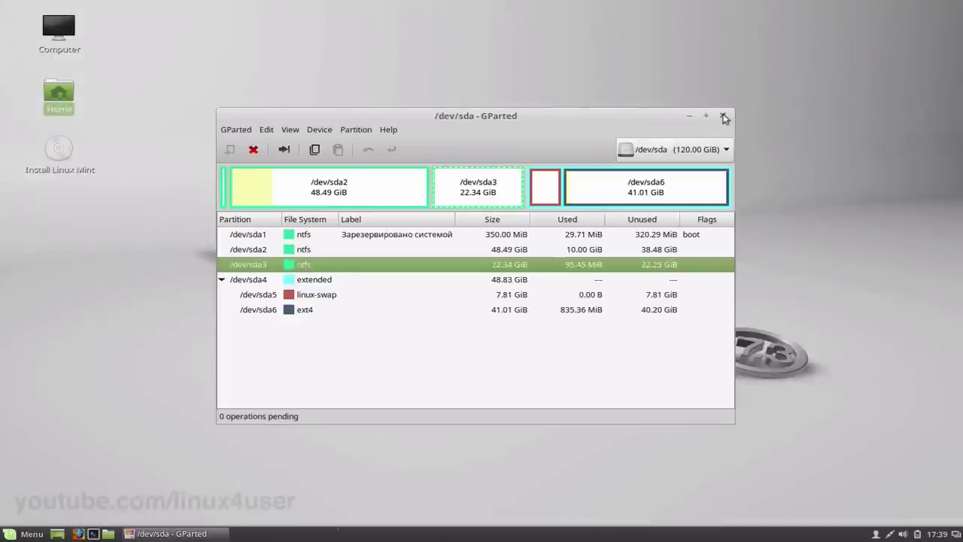
pyautogui.click(726, 115)
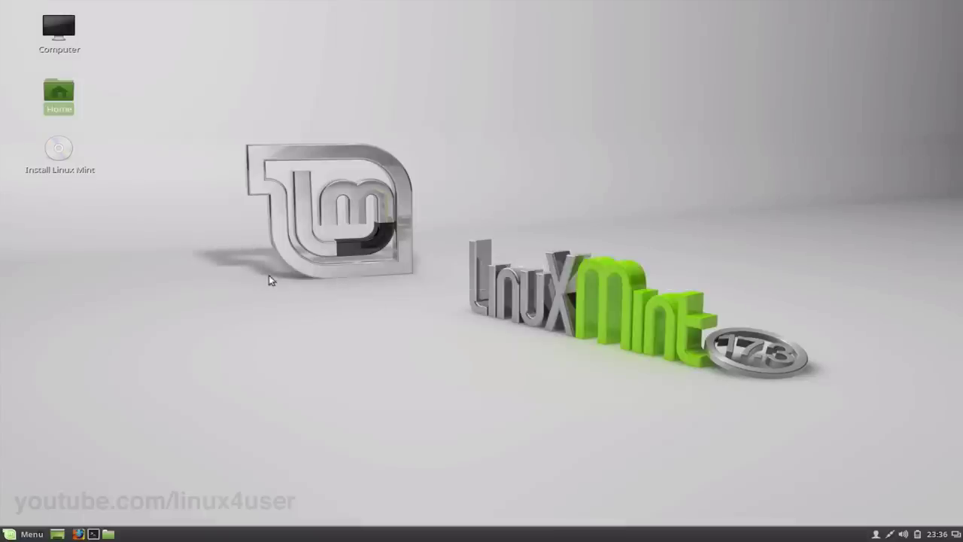
# Launch the Linux Mint installer with Русский as the language and choose Другой вариант as the installation type.
pyautogui.doubleClick(58, 152)
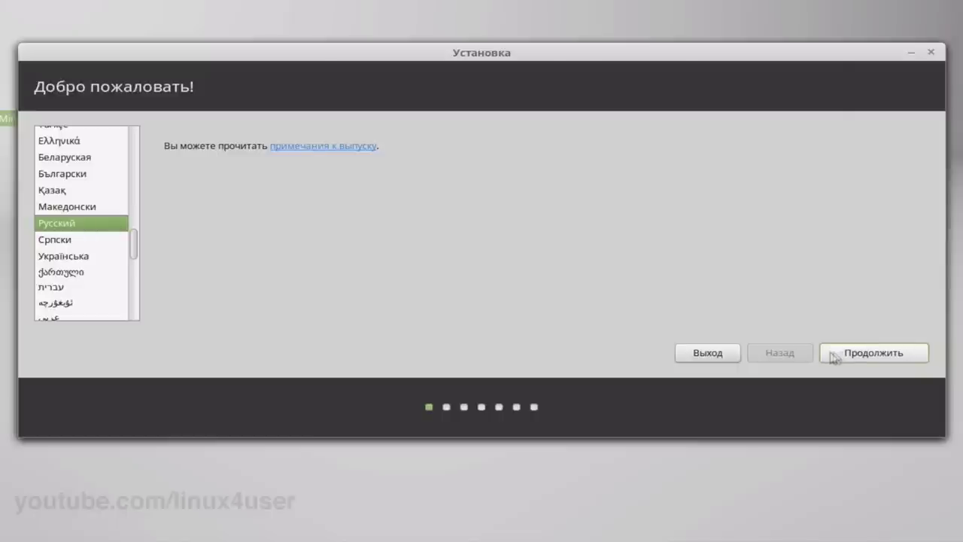
pyautogui.click(868, 354)
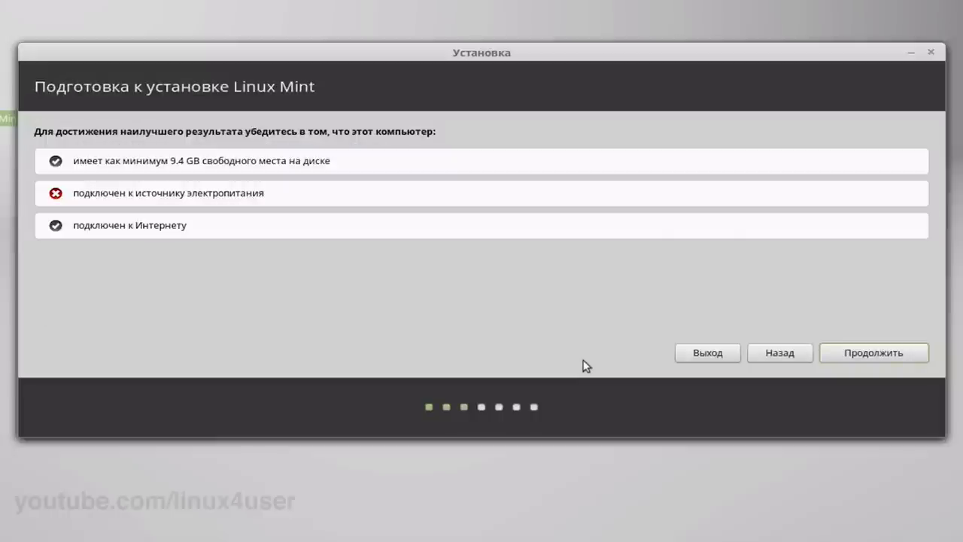
pyautogui.click(873, 354)
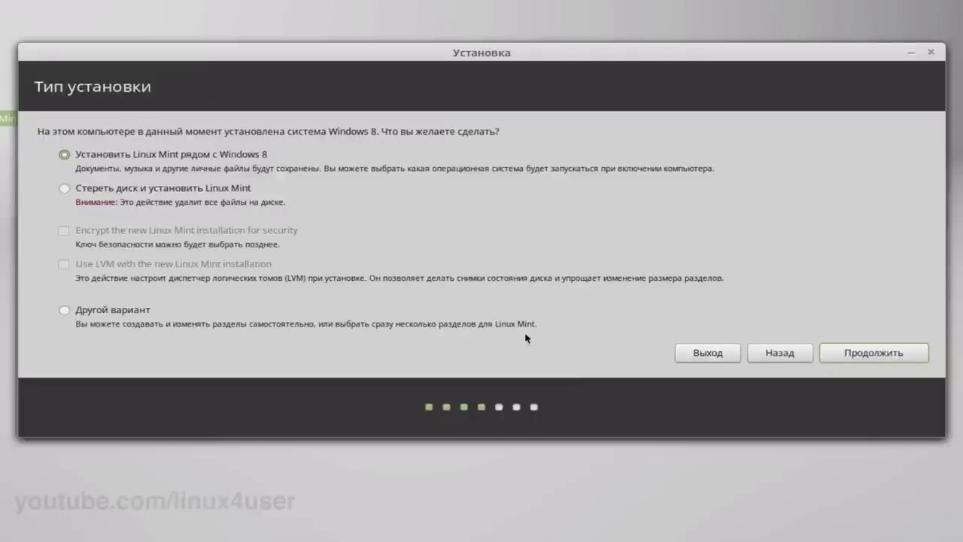
pyautogui.click(121, 315)
pyautogui.click(839, 348)
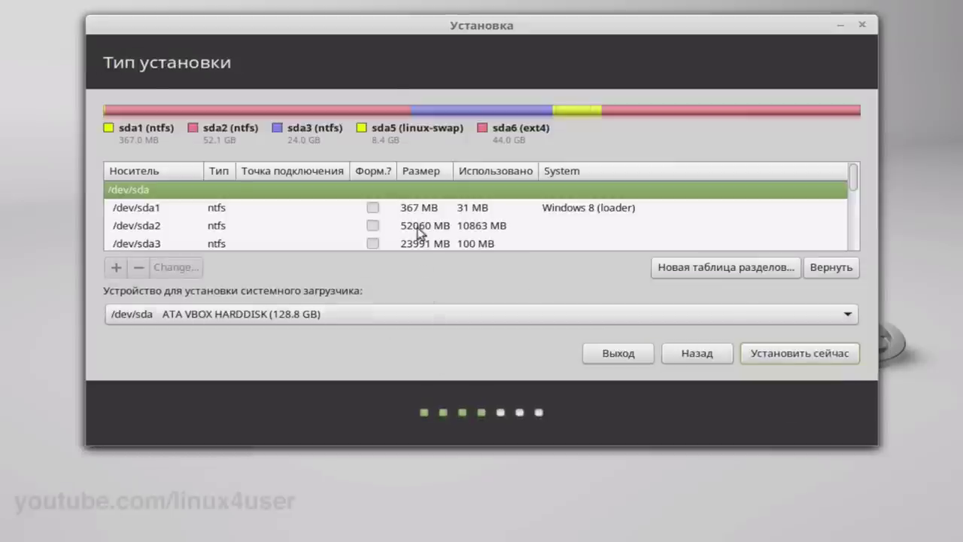
# Assign partition /dev/sda5 as swap space (раздел подкачки) and accept writing the changes to disk.
pyautogui.scroll(-1, 420, 233)
pyautogui.scroll(-2, 419, 233)
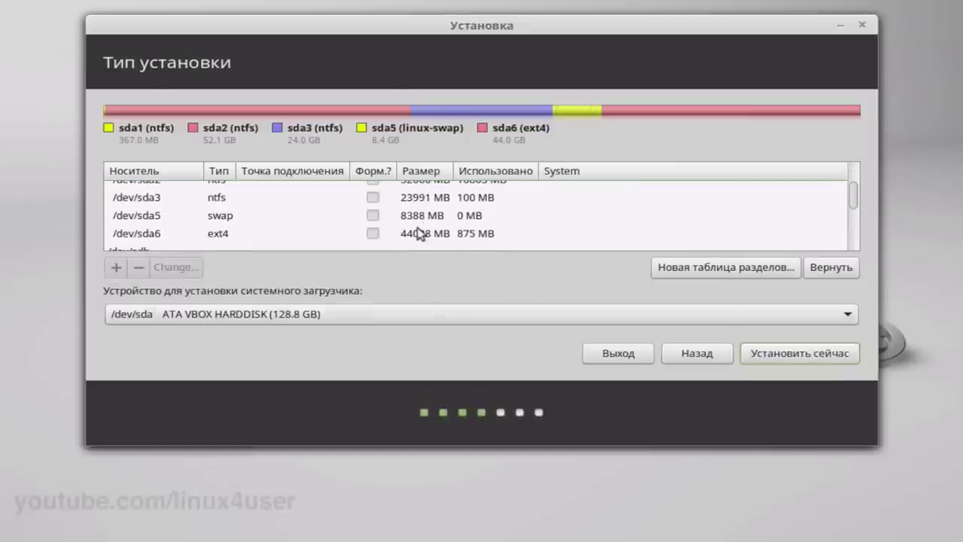
pyautogui.click(190, 217)
pyautogui.click(179, 271)
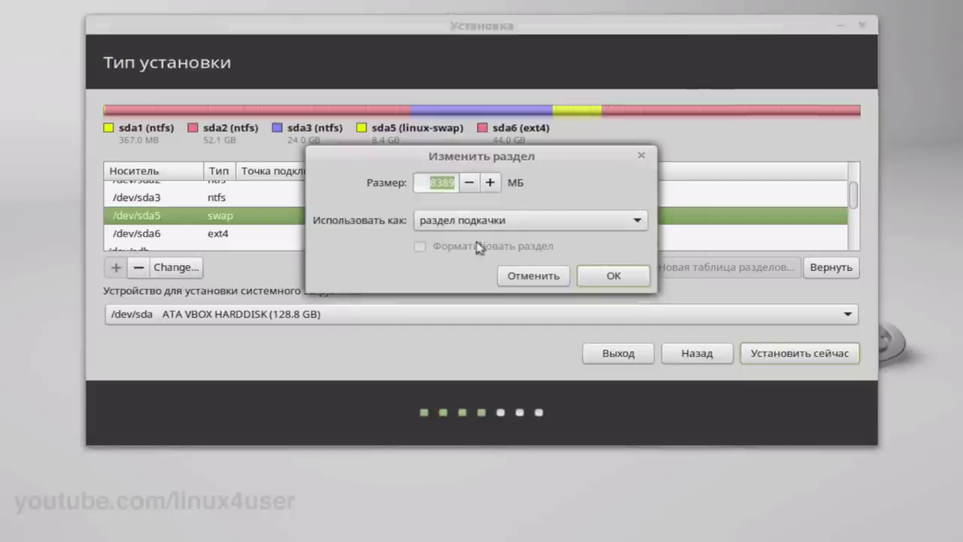
pyautogui.click(522, 225)
pyautogui.click(524, 222)
pyautogui.click(615, 276)
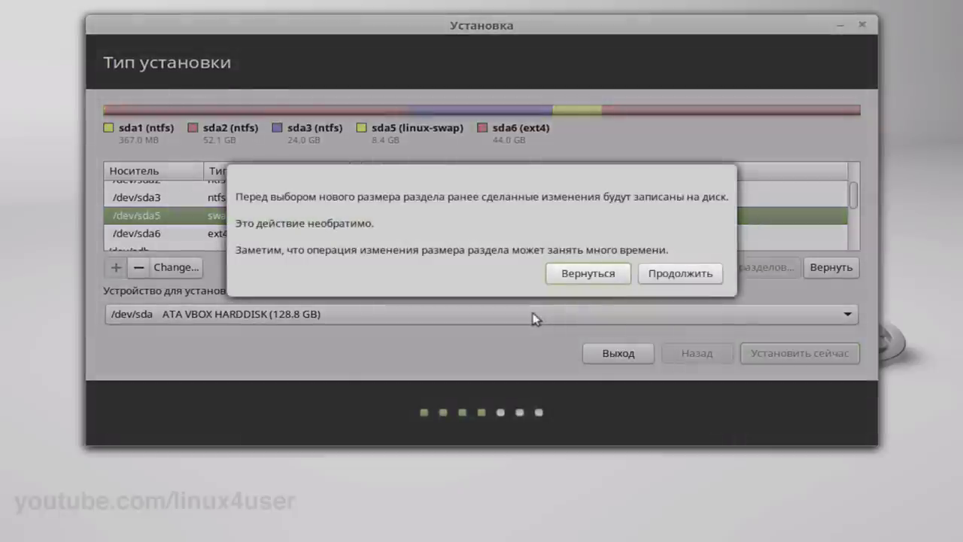
pyautogui.click(676, 276)
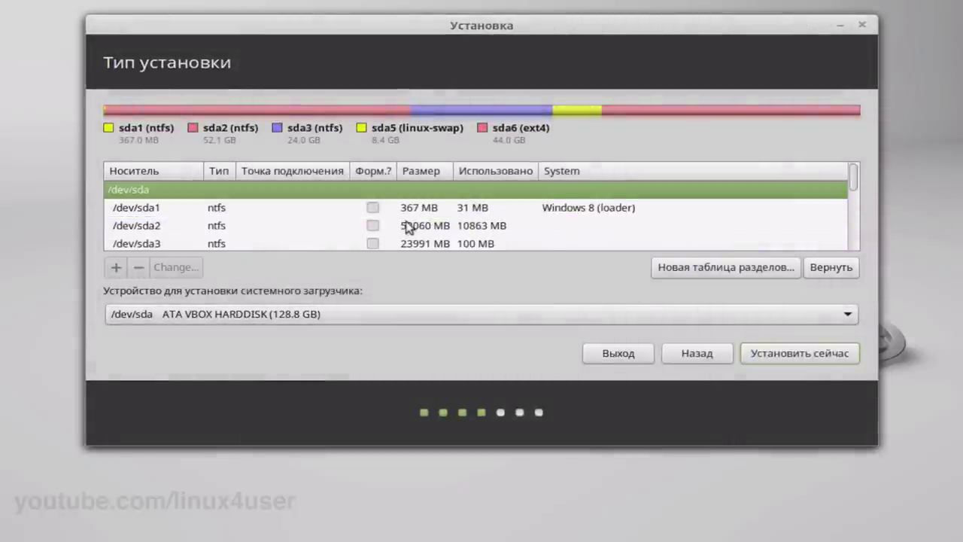
# Set /dev/sda6 to the Ext4 journaling file system, with formatting enabled and / as the mount point.
pyautogui.scroll(-1, 405, 221)
pyautogui.scroll(-1, 406, 225)
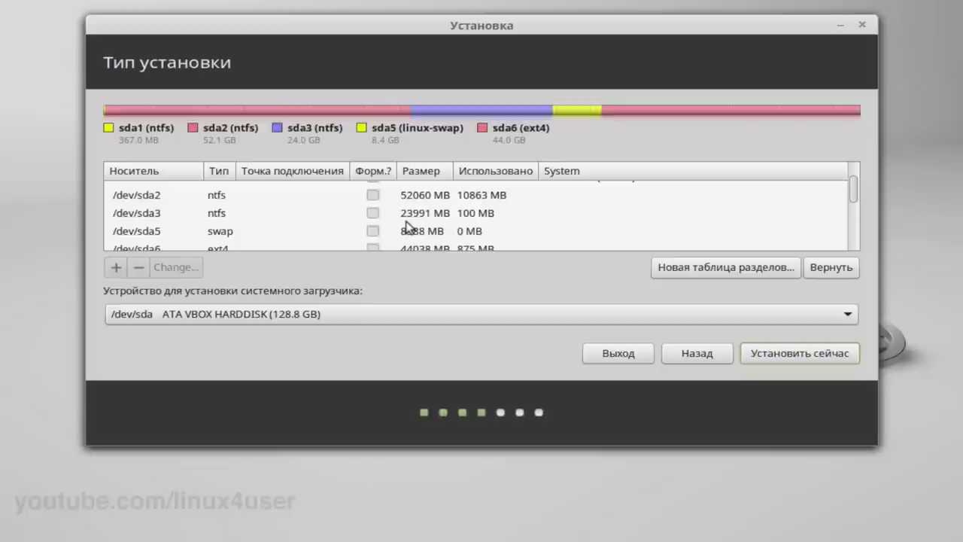
pyautogui.scroll(-1, 405, 226)
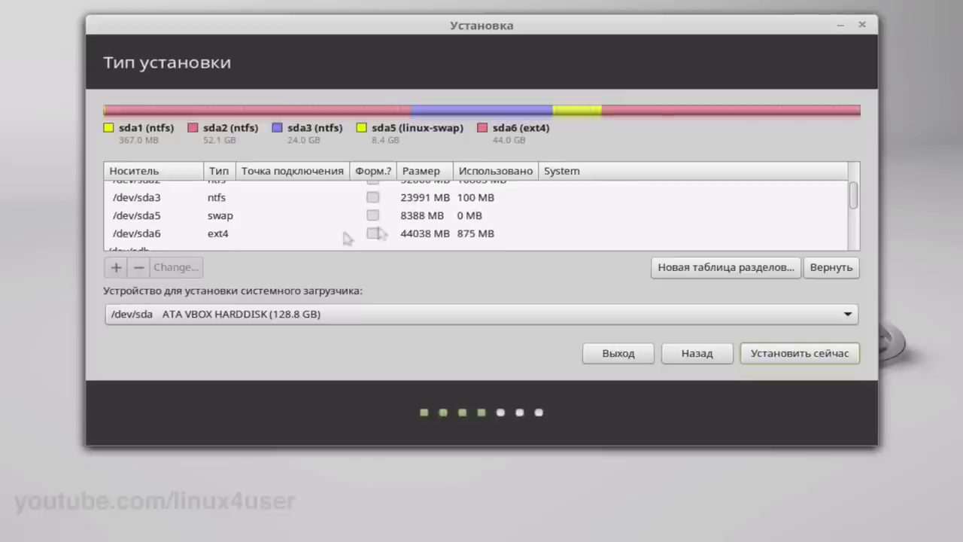
pyautogui.click(222, 236)
pyautogui.click(193, 267)
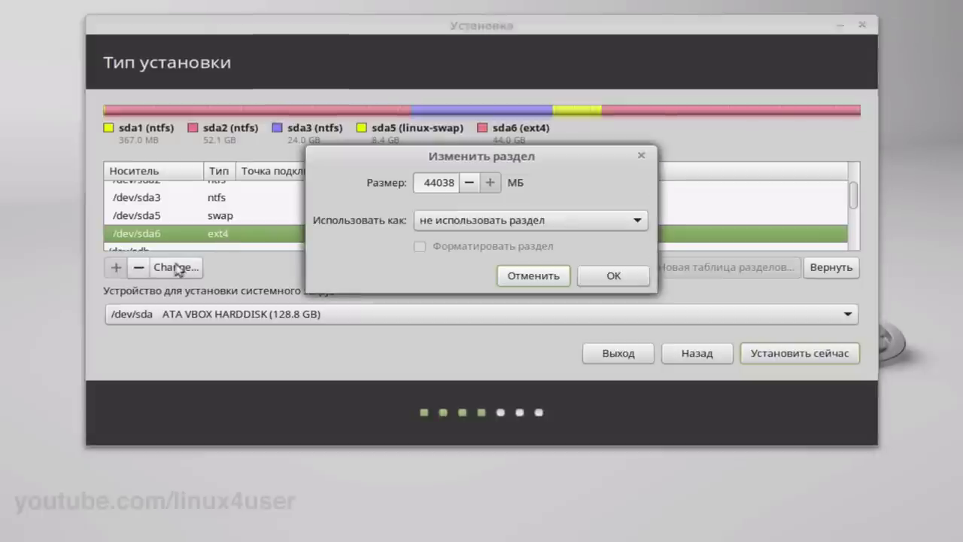
pyautogui.click(518, 225)
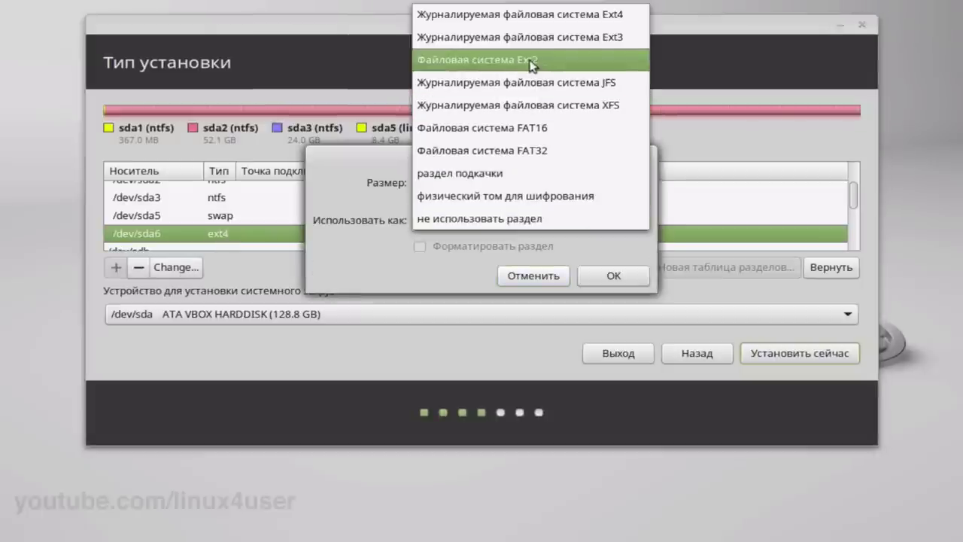
pyautogui.click(515, 18)
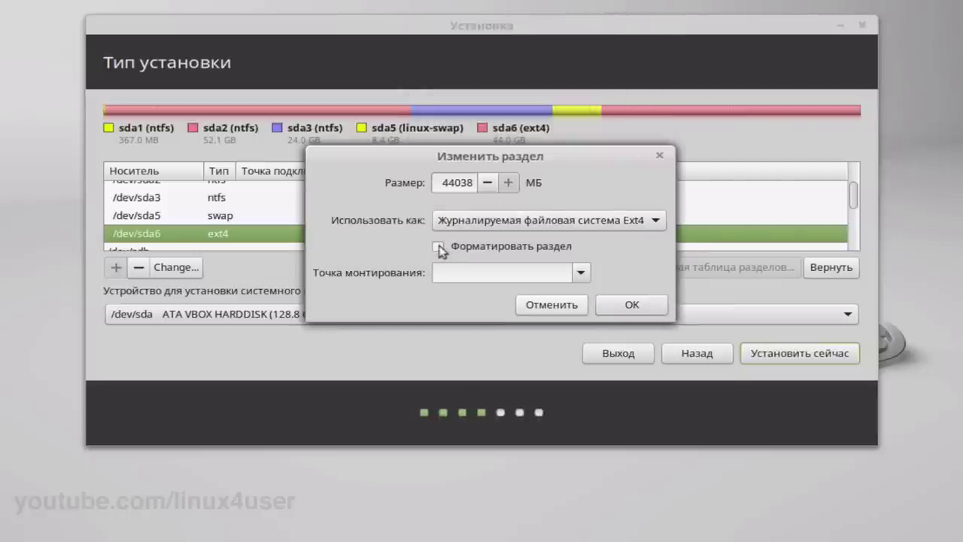
pyautogui.click(438, 248)
pyautogui.click(582, 273)
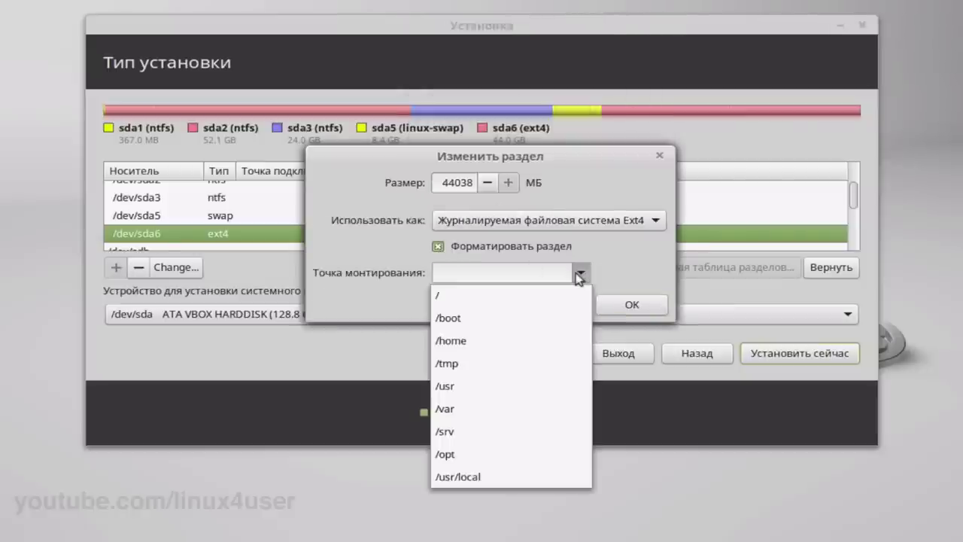
pyautogui.click(525, 299)
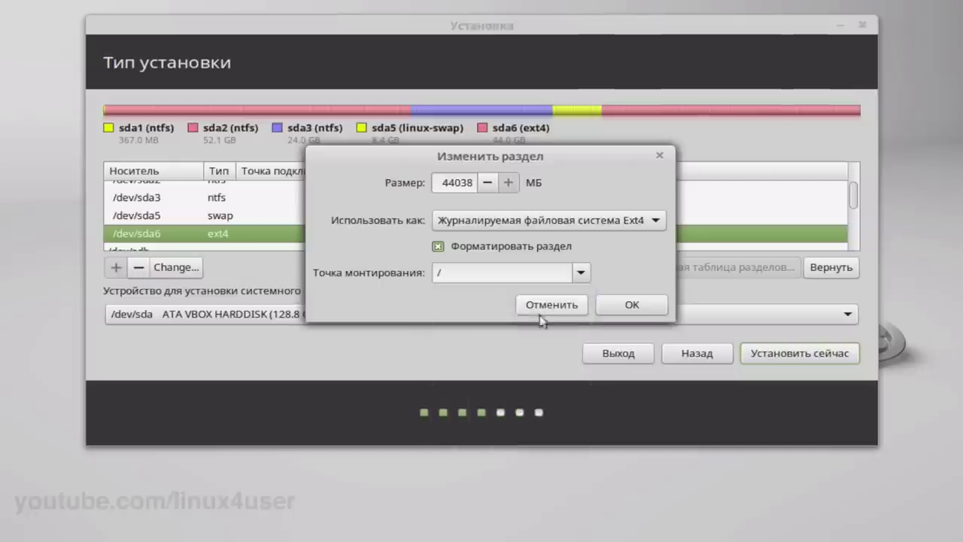
pyautogui.click(630, 306)
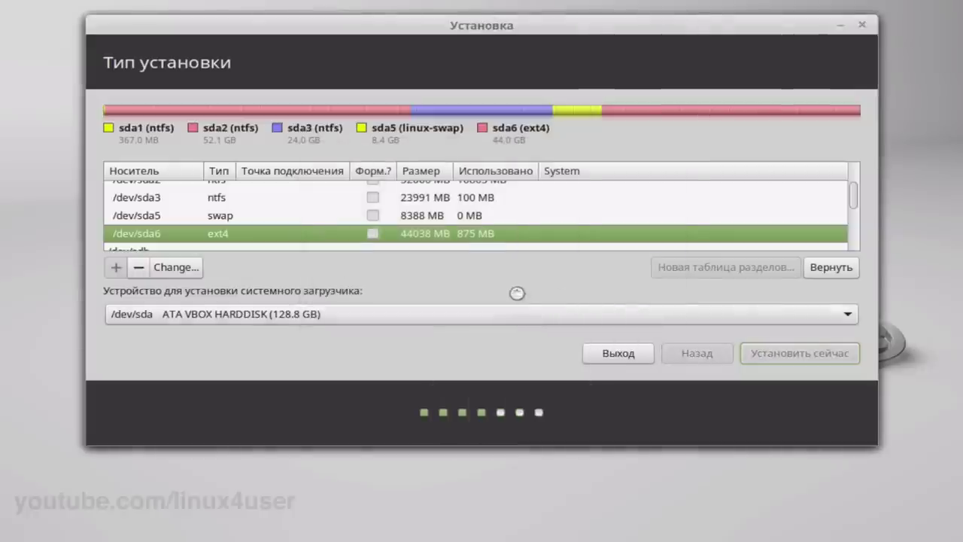
# Keep /dev/sda as the boot loader device, start the installation and confirm writing the partition changes.
pyautogui.click(424, 315)
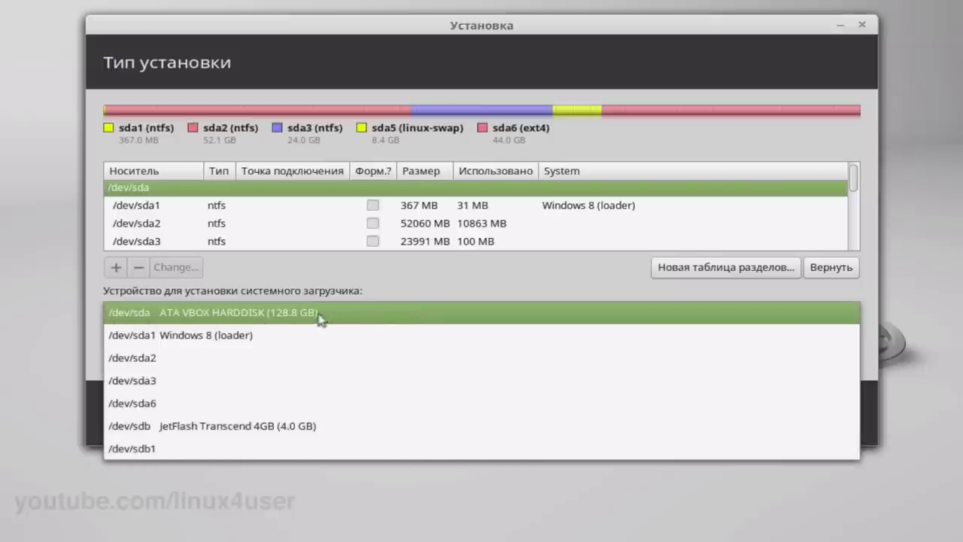
pyautogui.click(422, 268)
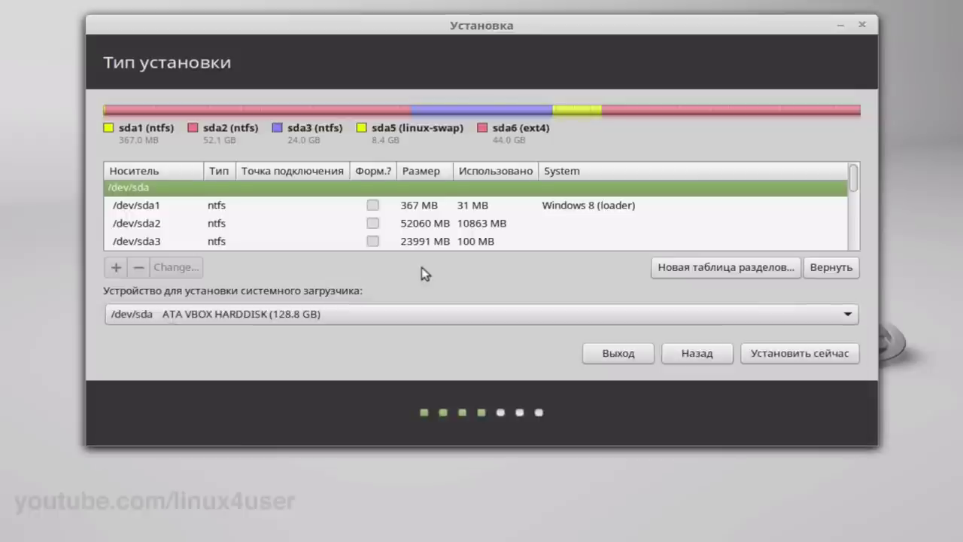
pyautogui.click(776, 352)
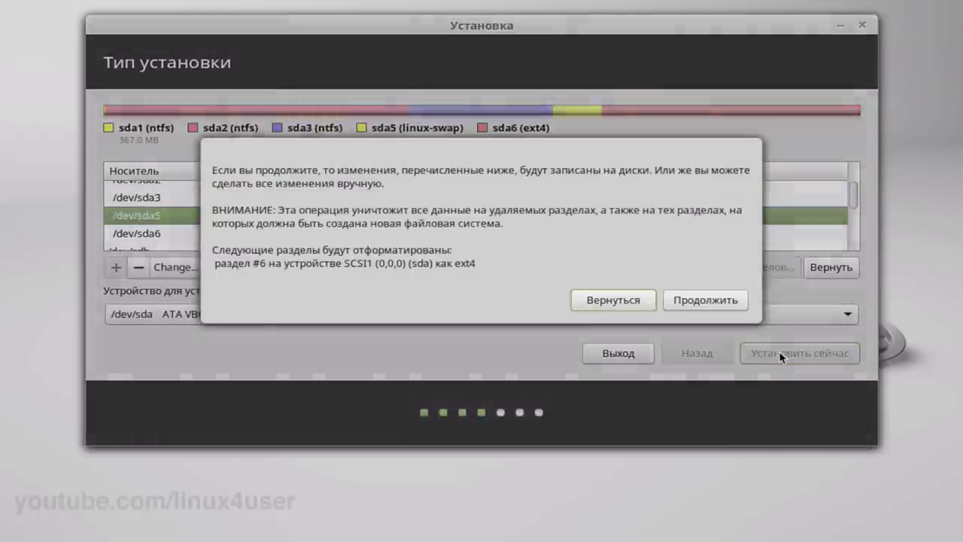
pyautogui.click(700, 300)
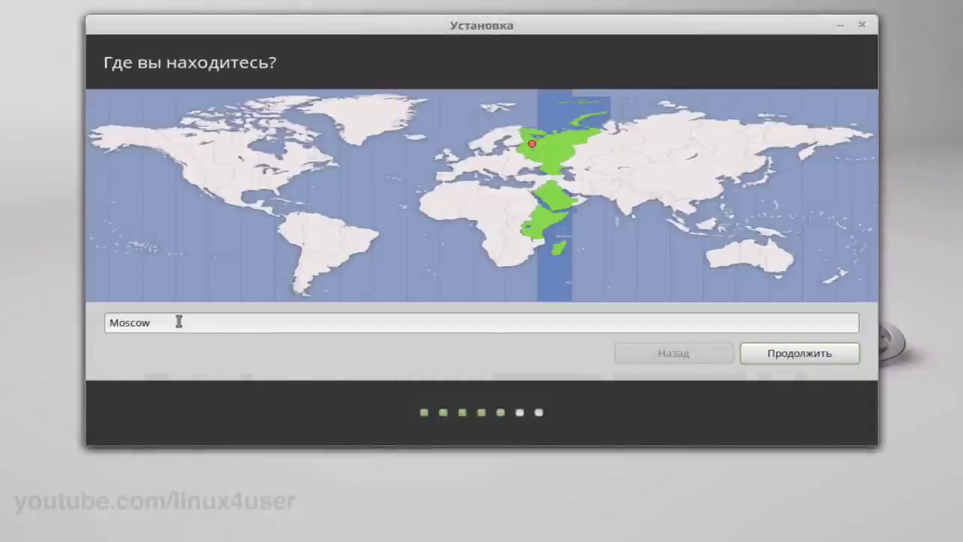
# Replace the time zone location with "irkust" and accept the Русская keyboard layout.
pyautogui.press('BackSpace')
pyautogui.press('BackSpace')
pyautogui.press('BackSpace')
pyautogui.press('BackSpace')
pyautogui.press('BackSpace')
pyautogui.press('BackSpace')
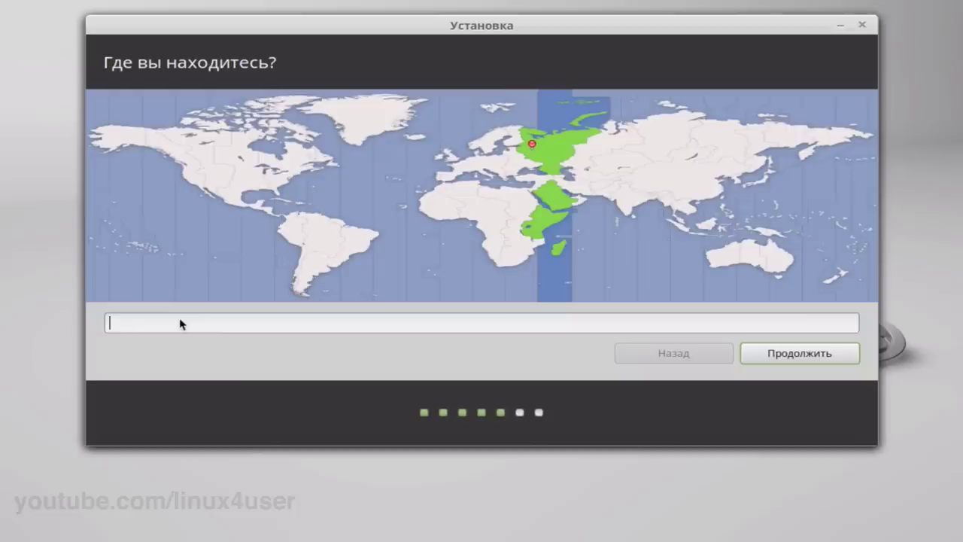
pyautogui.write('ir')
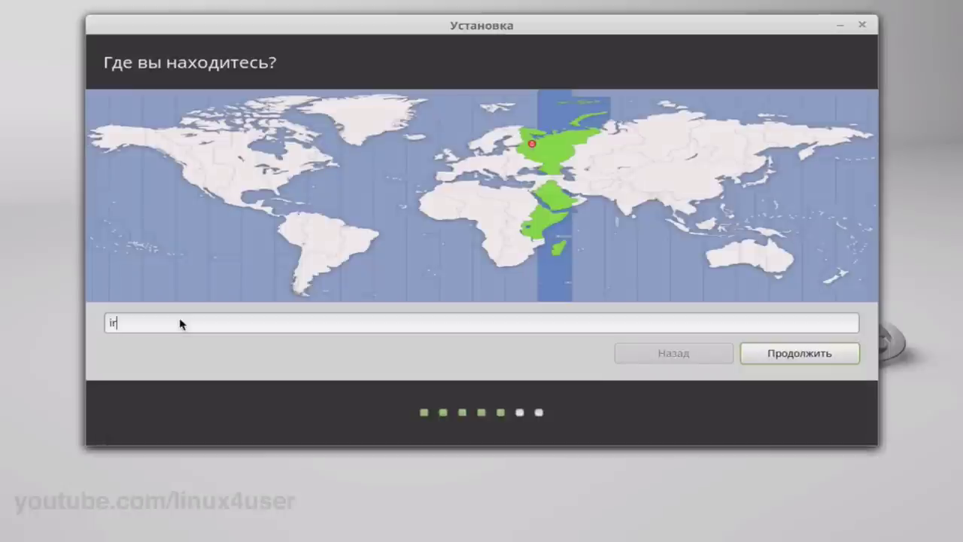
pyautogui.write('kust')
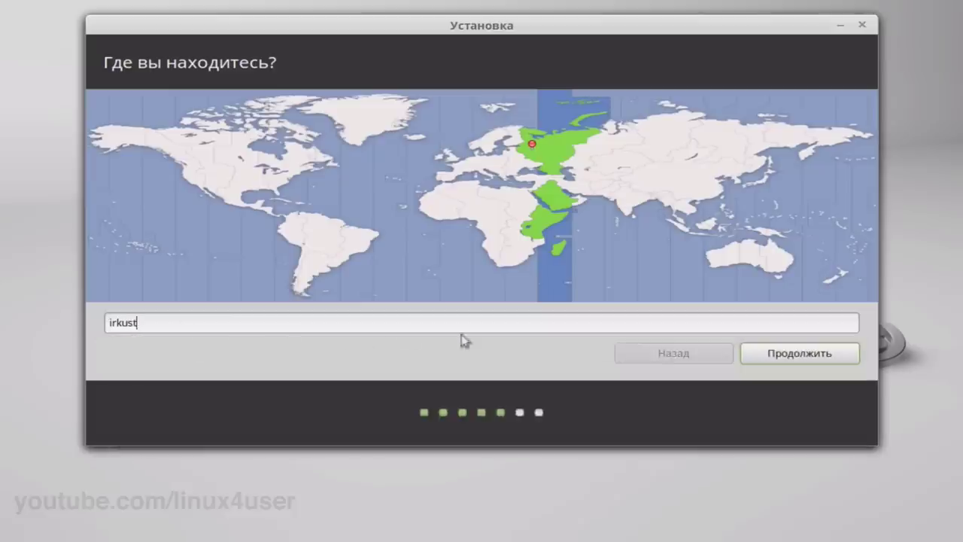
pyautogui.click(775, 355)
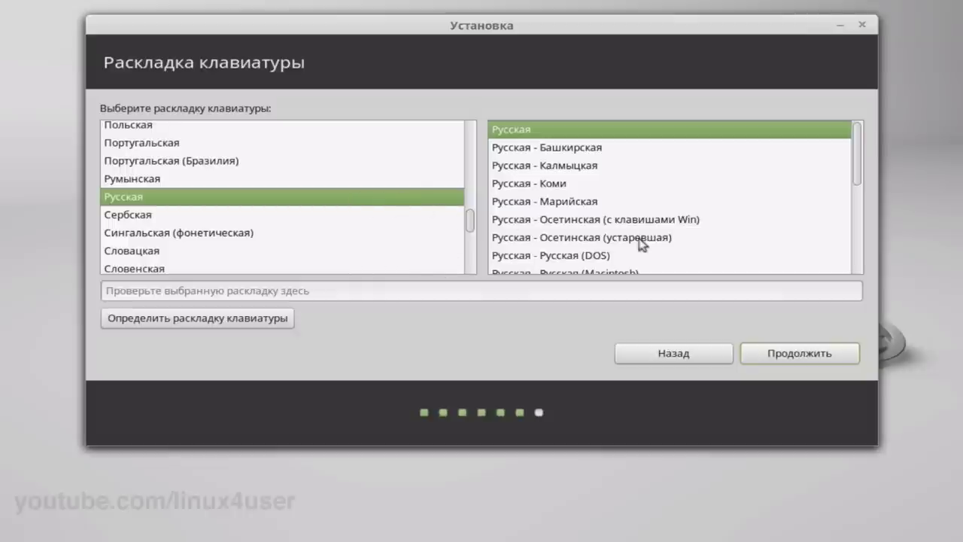
pyautogui.click(800, 351)
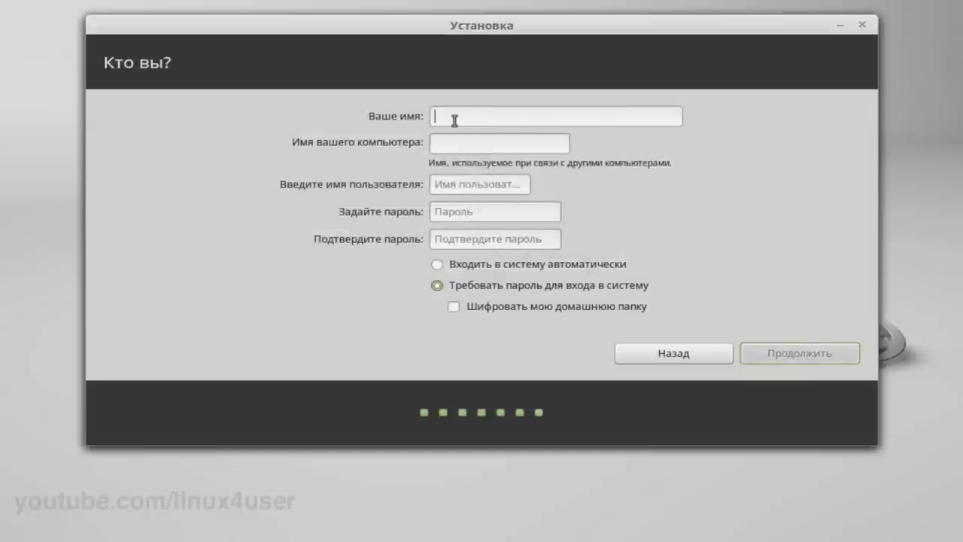
# Enter the user's name, set the computer name to comp, and fill in the account password and its confirmation.
pyautogui.write('john')
pyautogui.press('Tab')
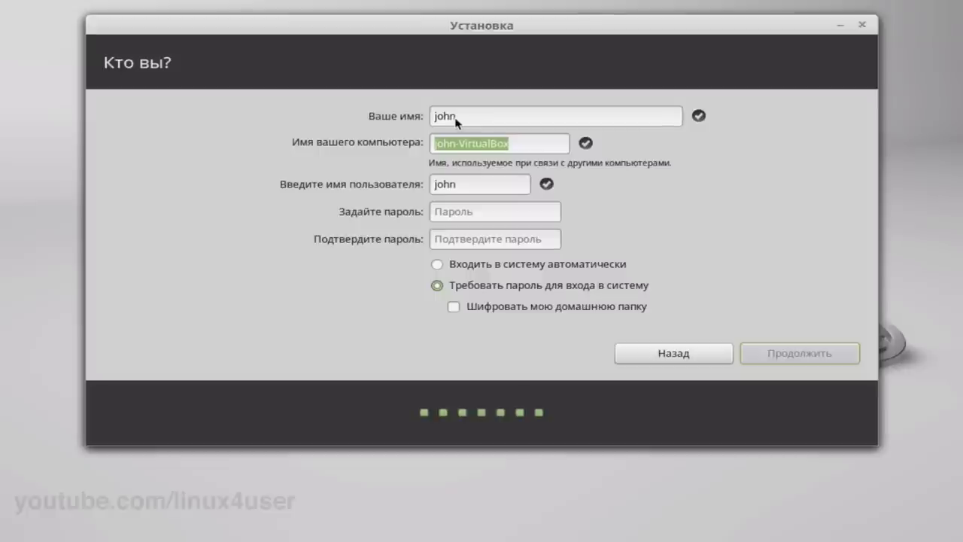
pyautogui.write('comp')
pyautogui.click(455, 212)
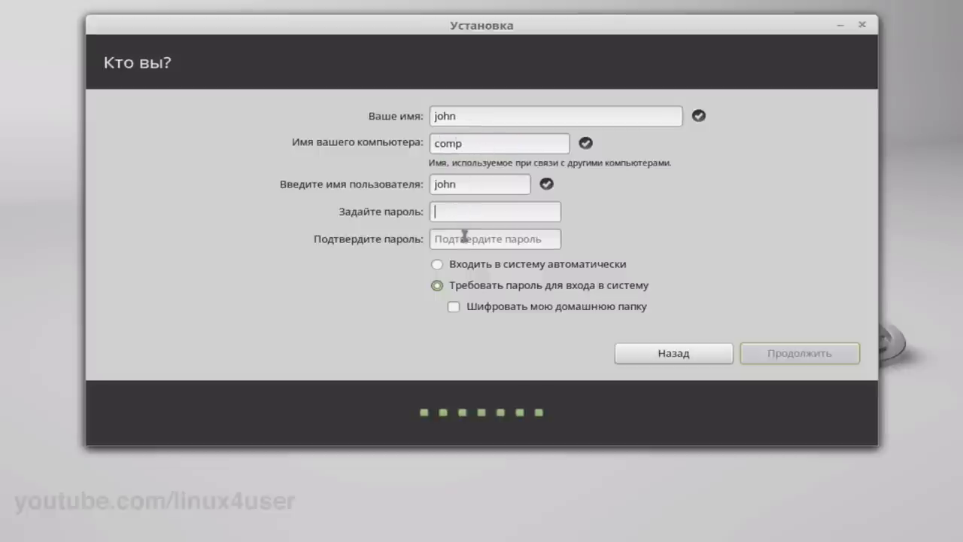
pyautogui.write('1')
pyautogui.click(489, 240)
pyautogui.write('1')
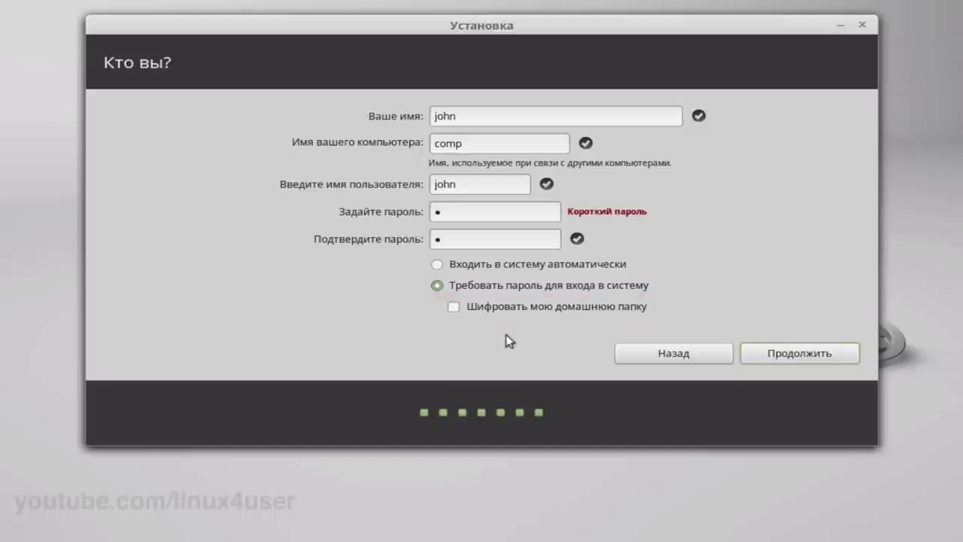
# Enable home folder encryption, carry the installation through to completion and restart the computer.
pyautogui.click(453, 307)
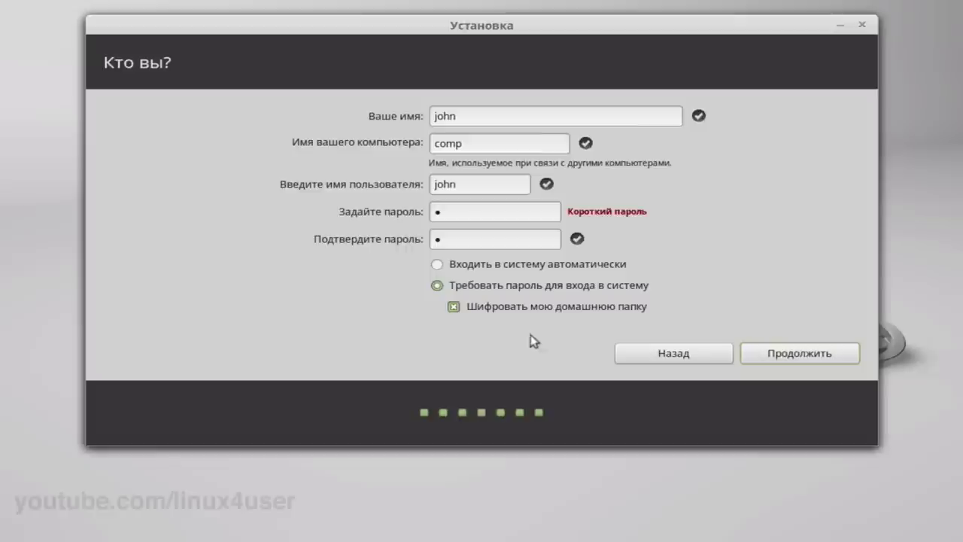
pyautogui.click(789, 360)
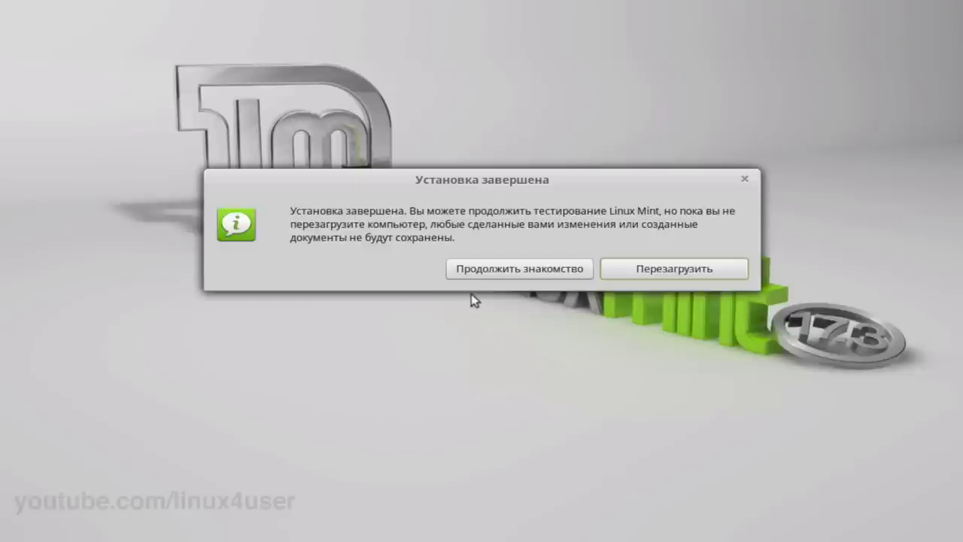
pyautogui.click(645, 271)
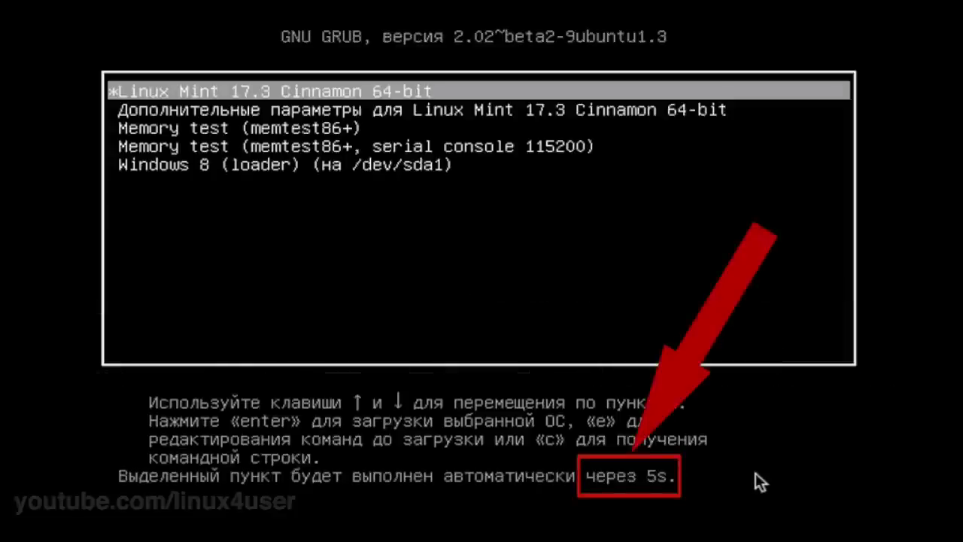
# Look through the GRUB boot menu entries, from Linux Mint 17.3 Cinnamon 64-bit to Windows 8 (loader).
pyautogui.press('Down')
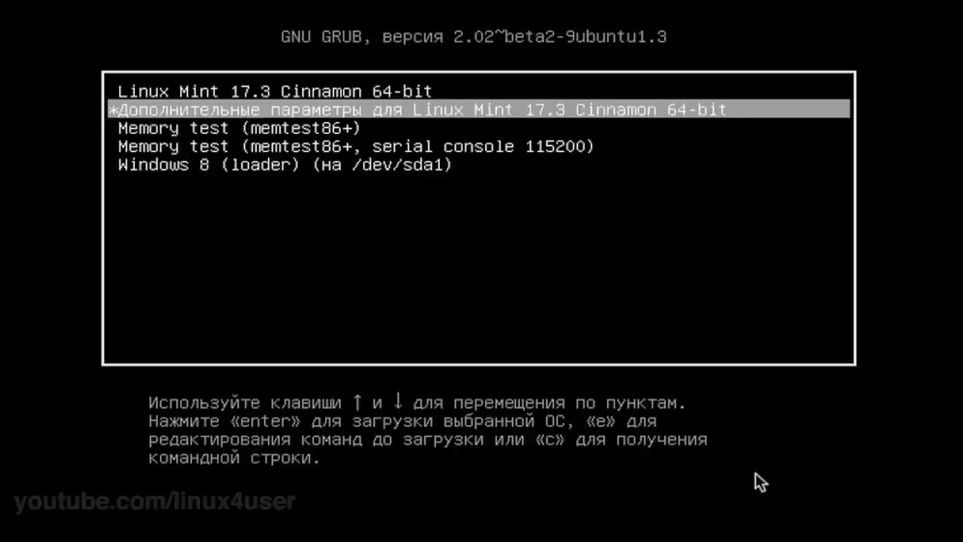
pyautogui.press('Up')
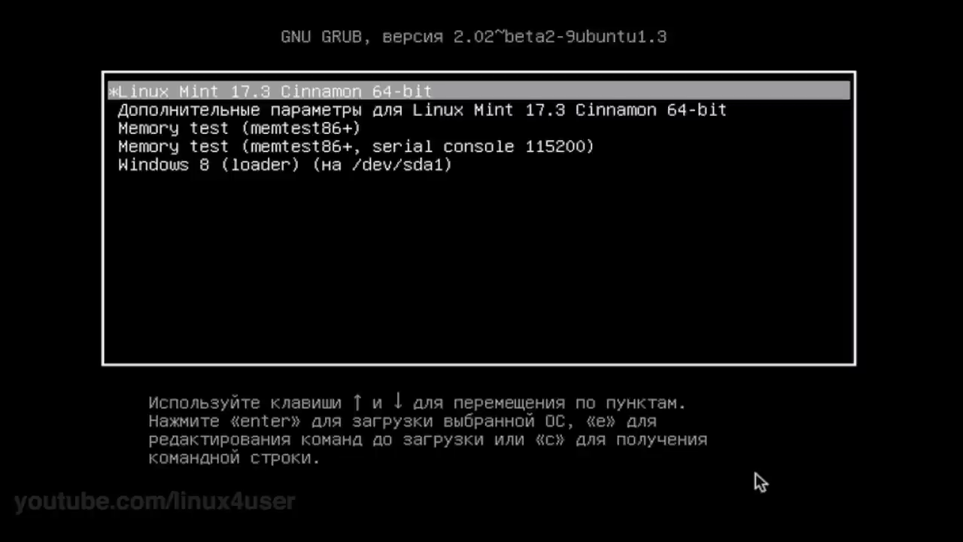
pyautogui.press('Down')
pyautogui.press('Down')
pyautogui.press('Down')
pyautogui.press('Down')
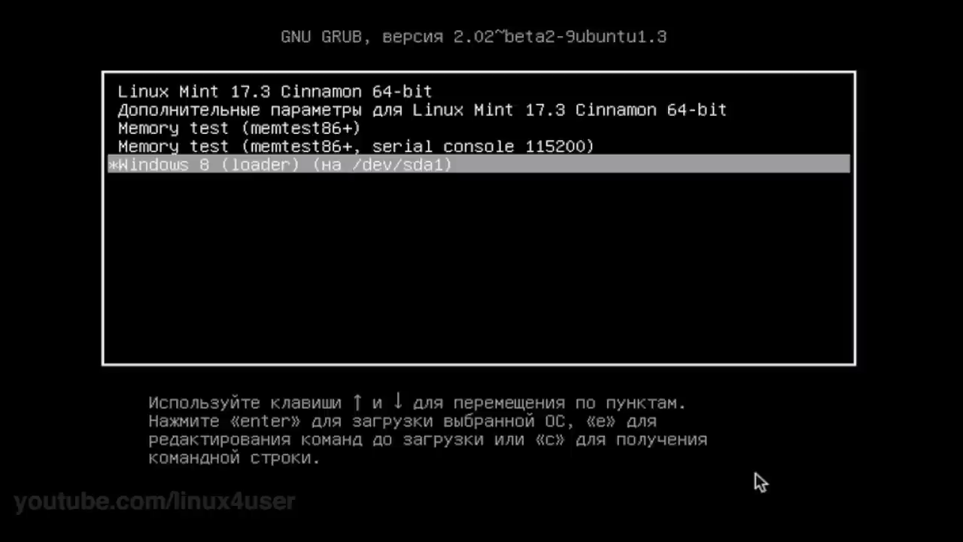
pyautogui.press('Up')
pyautogui.press('Up')
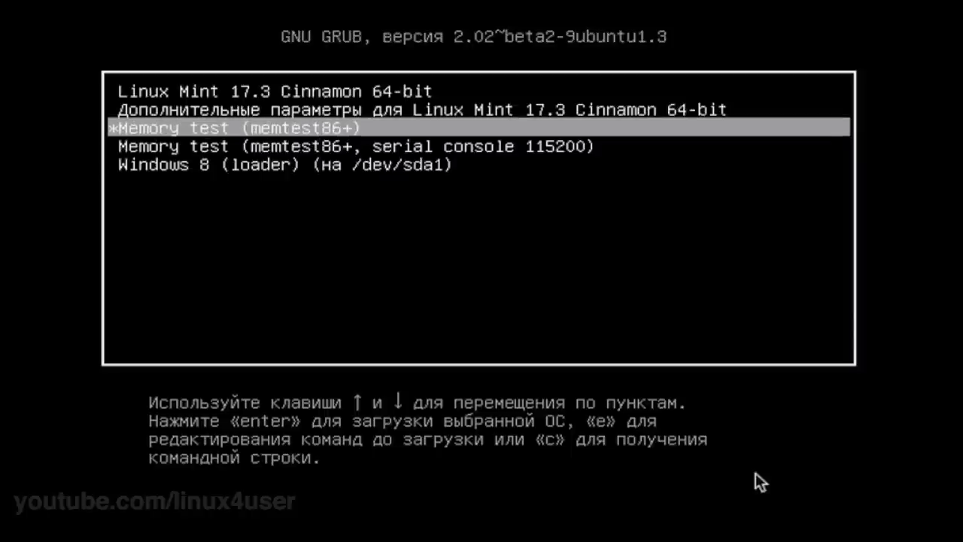